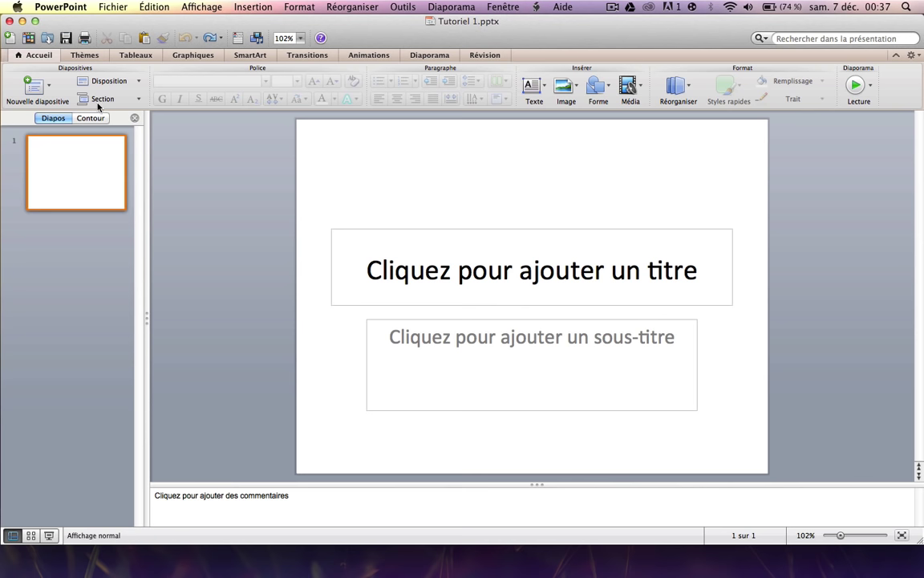
Step: Browse the theme gallery and apply a blue theme, then undo it to keep the plain white slide
click(84, 56)
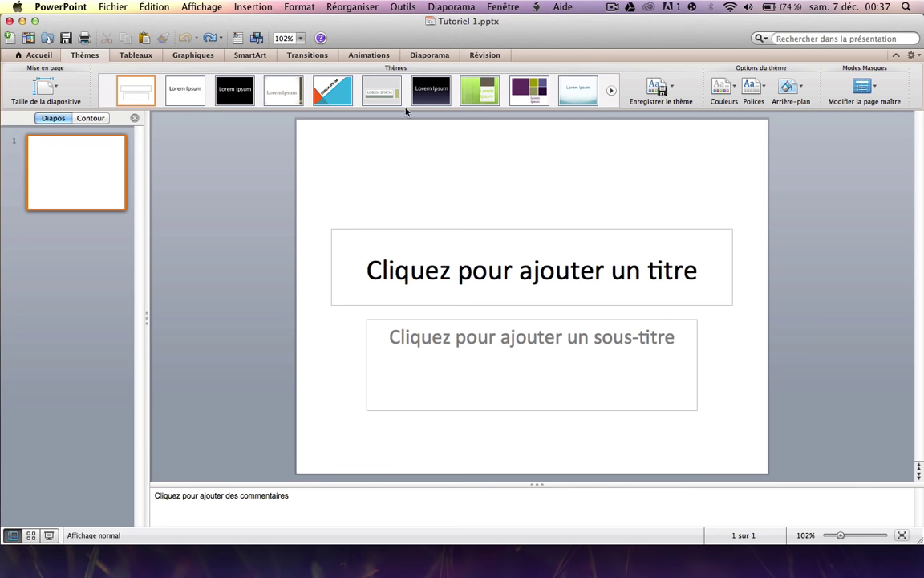
mouse_move(360, 113)
click(359, 112)
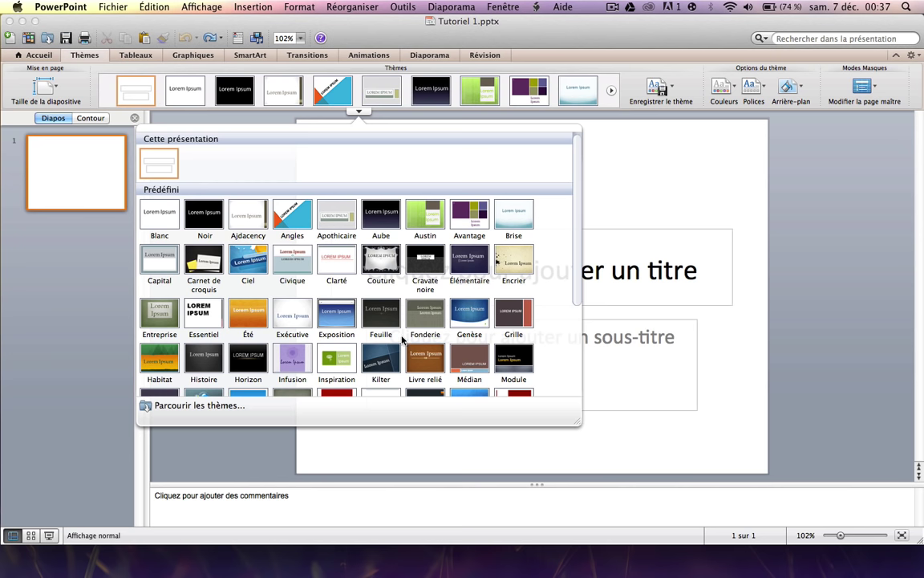
scroll(333, 297, down, 3)
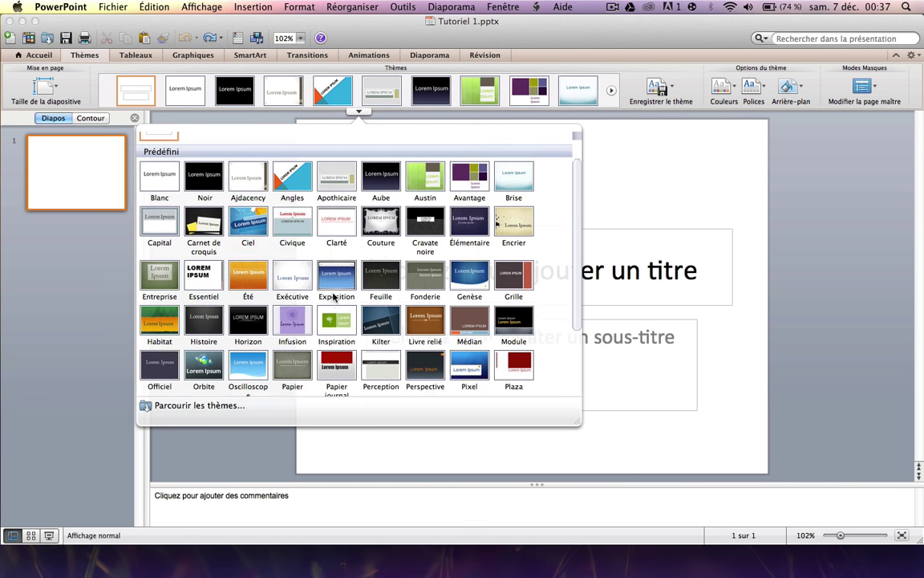
key(Escape)
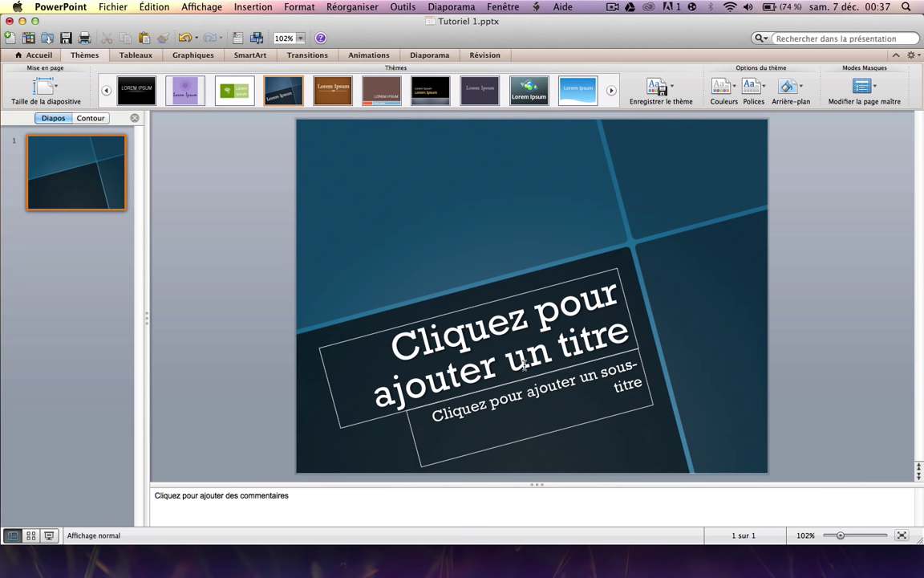
key(ctrl+z)
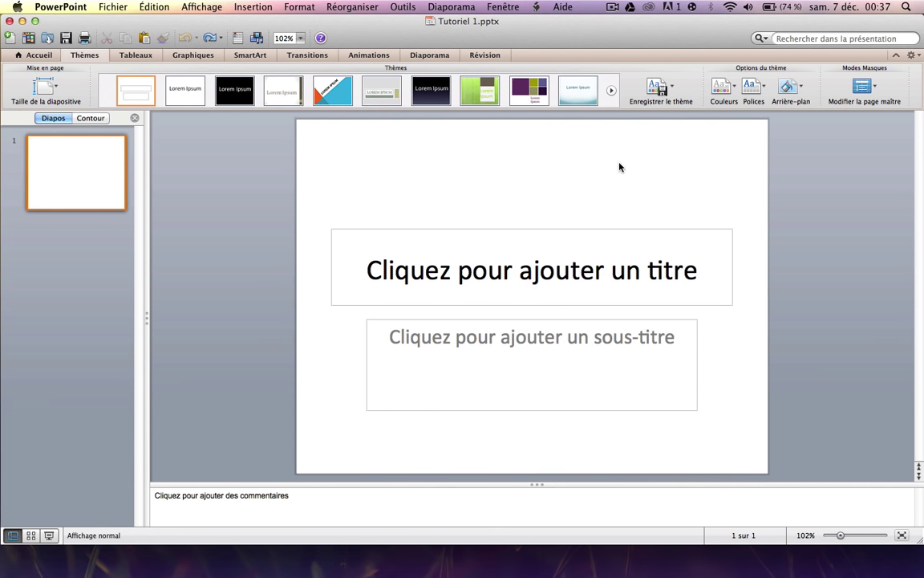
click(795, 94)
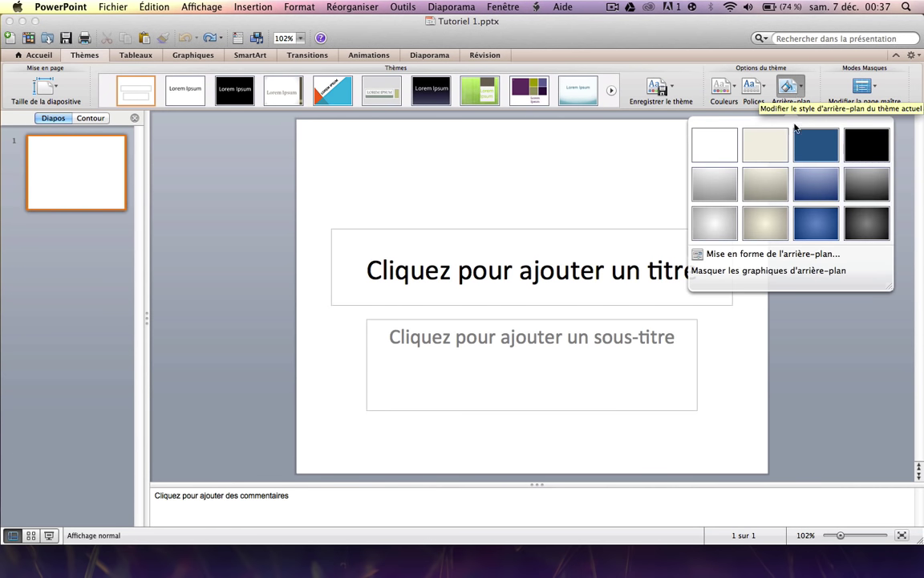
click(710, 252)
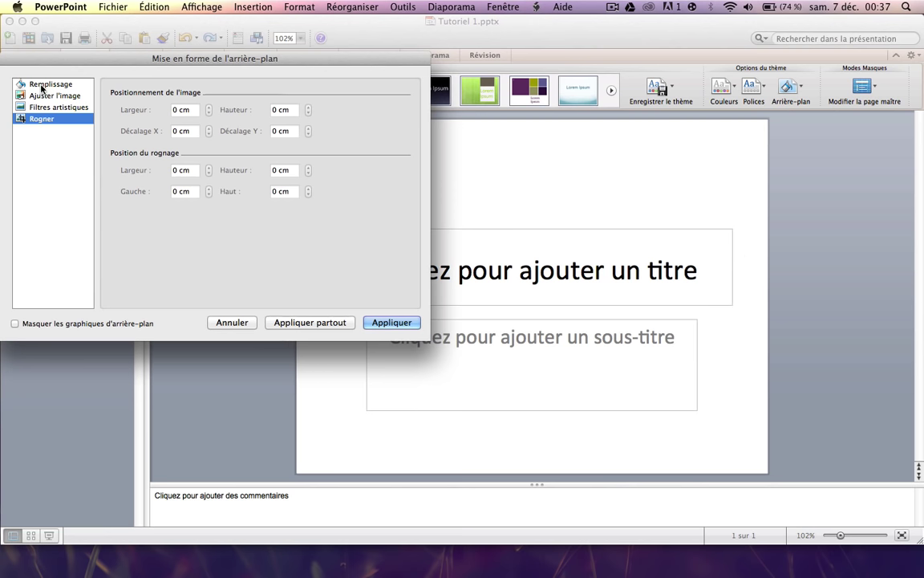
click(40, 83)
click(317, 96)
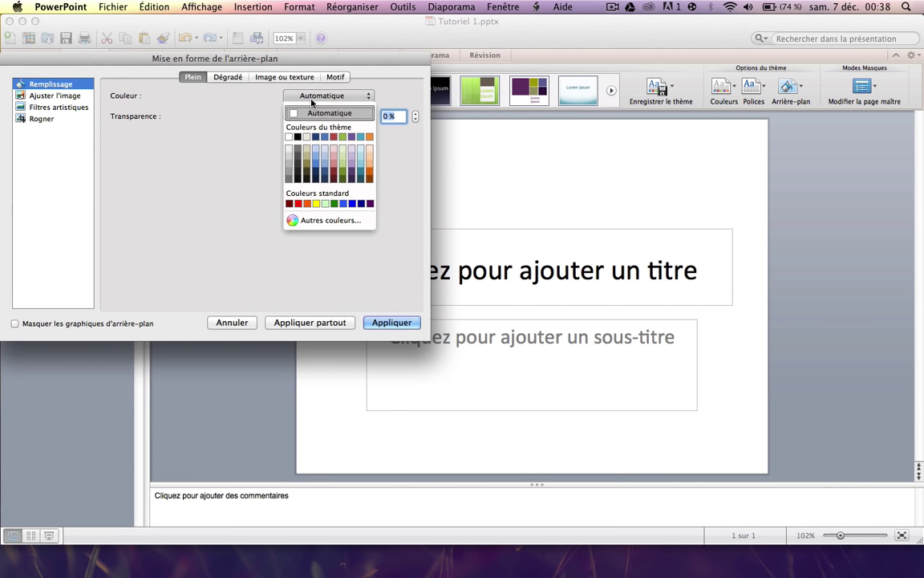
click(318, 156)
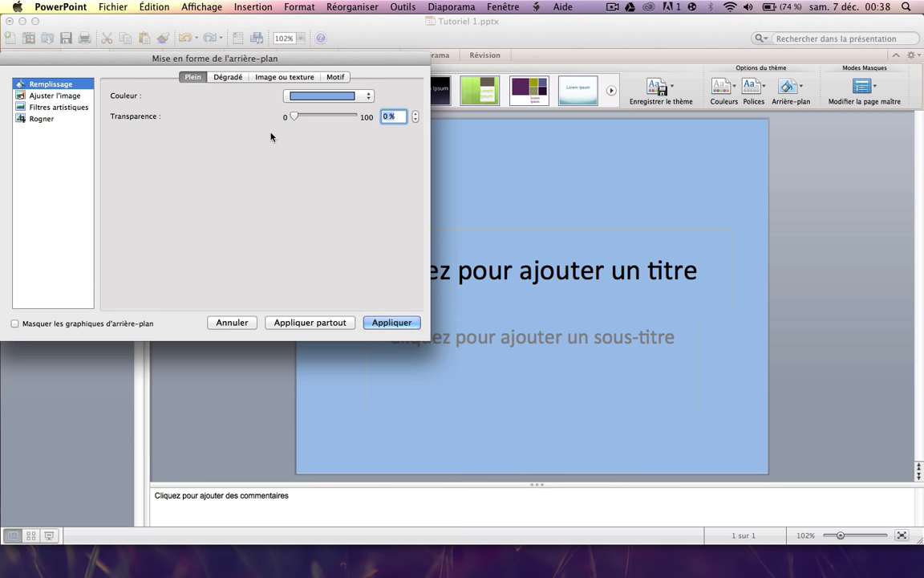
click(227, 77)
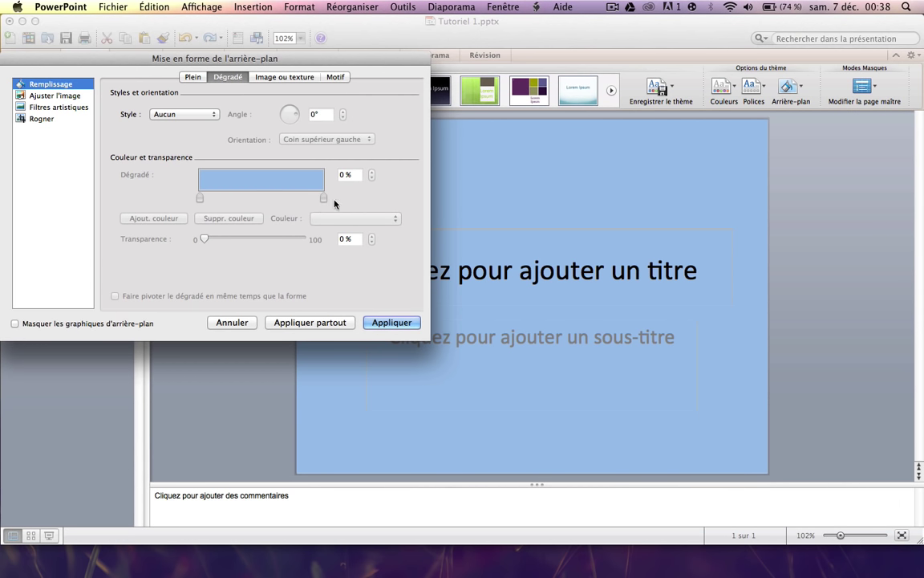
click(289, 77)
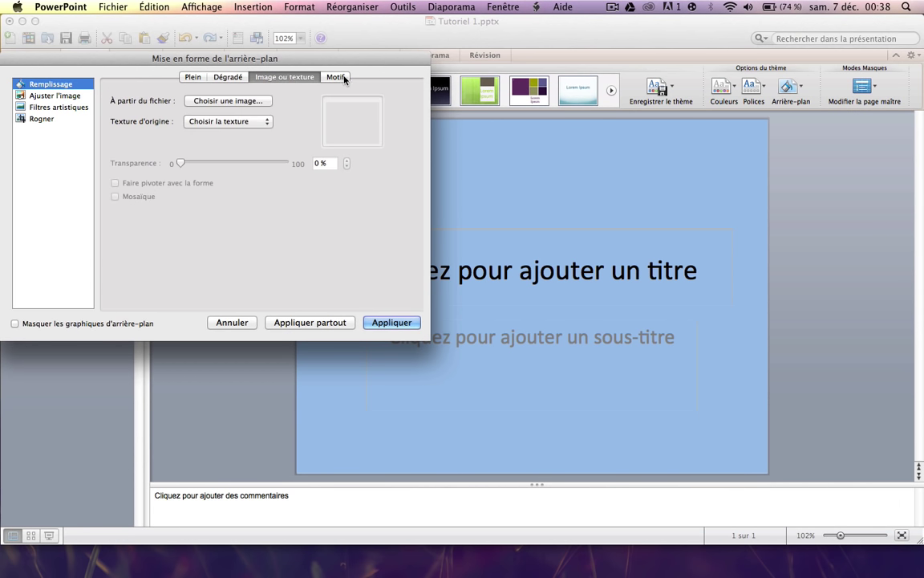
click(337, 77)
click(221, 78)
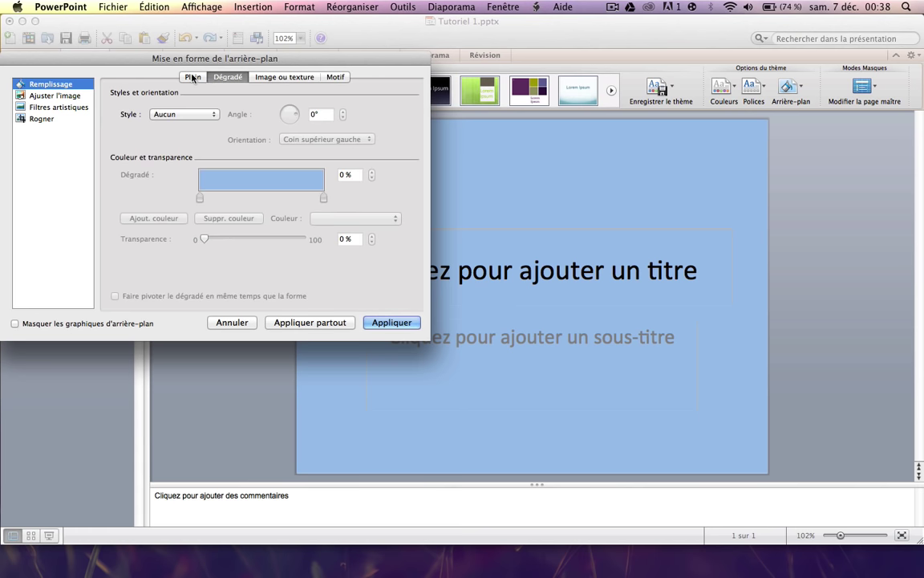
click(191, 77)
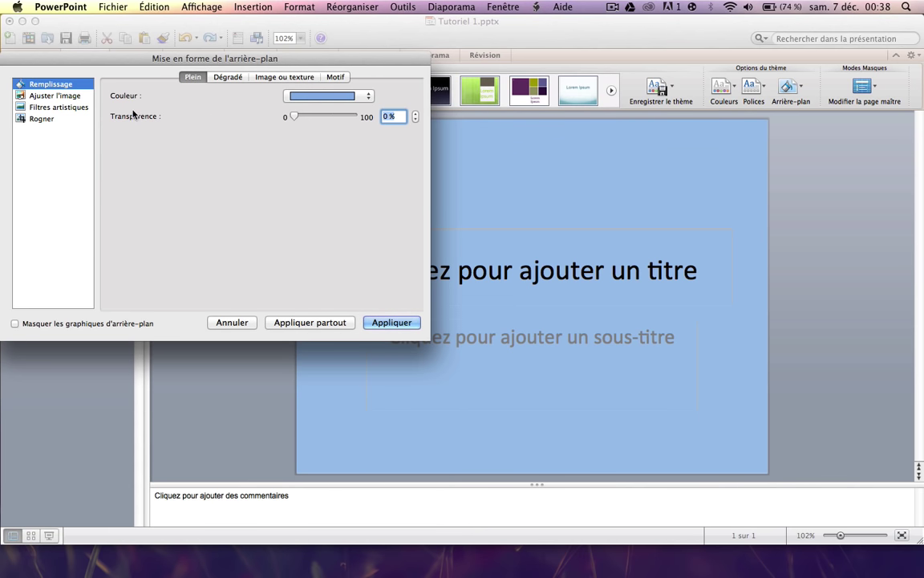
click(245, 321)
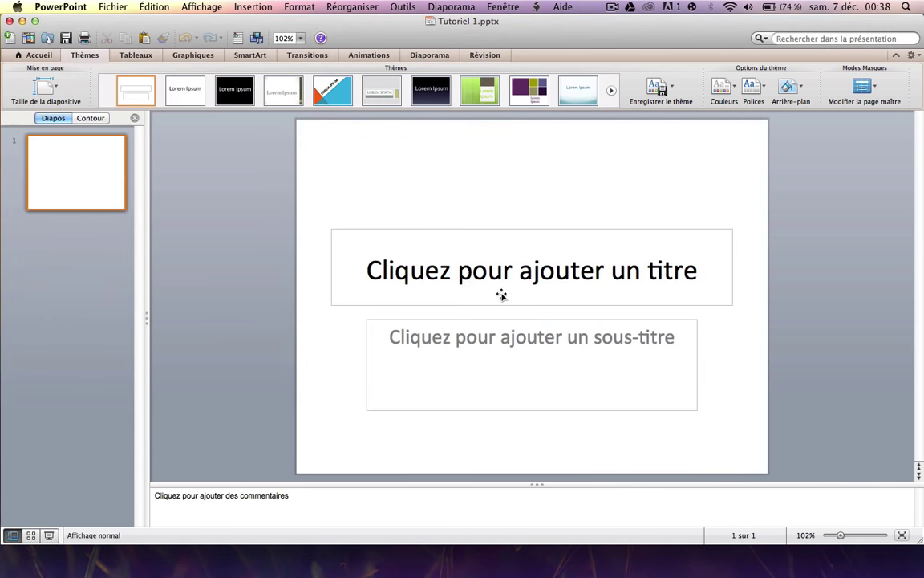
Step: Apply the beige radial gradient from the Arrière-plan styles to the title slide
click(795, 88)
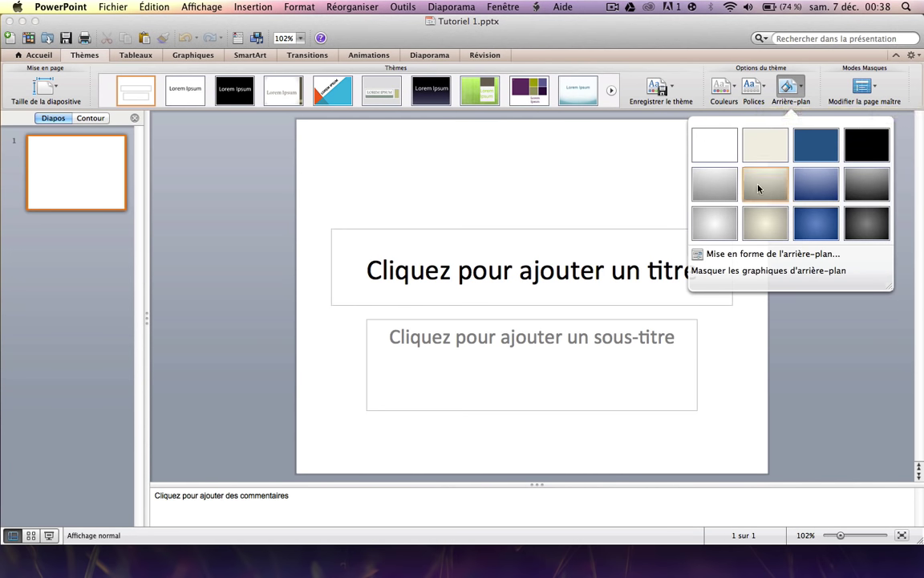
click(759, 225)
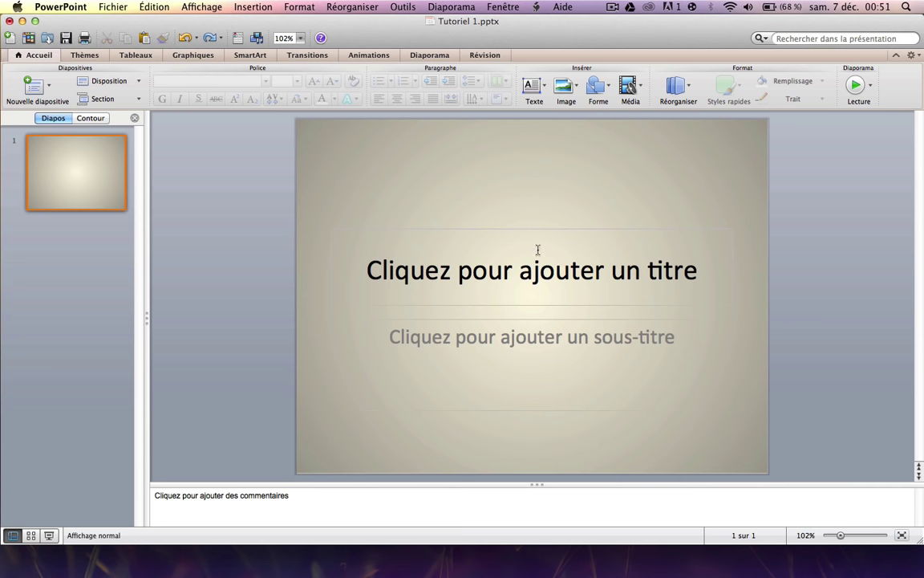
Step: Title the slide TUTO CAMPUS and enter the authors' names as the subtitle
click(514, 262)
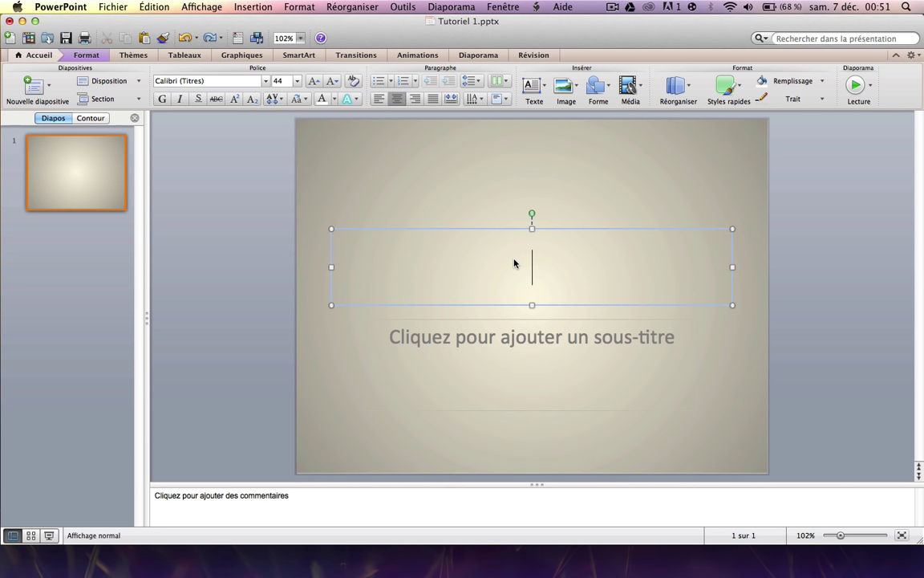
text(T)
text(UTO CAMP)
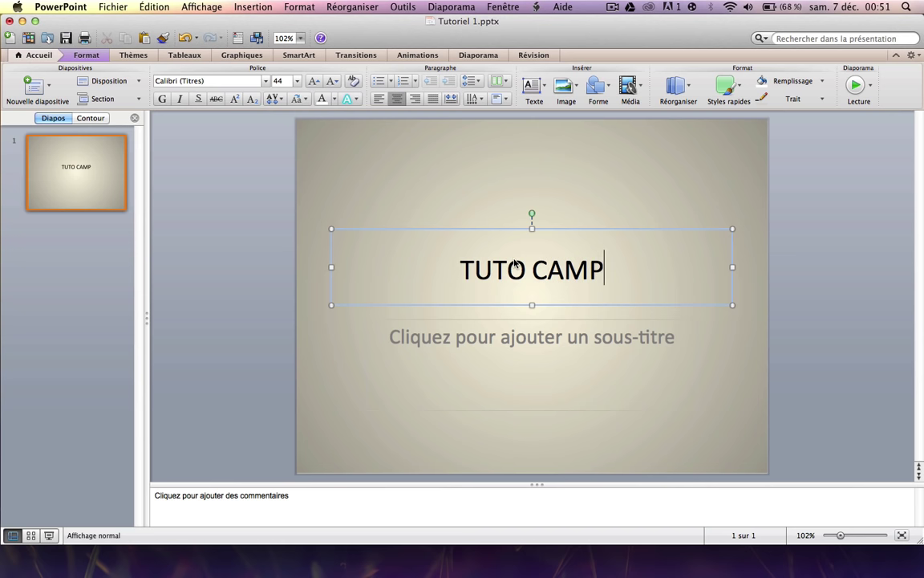
text(US)
click(505, 347)
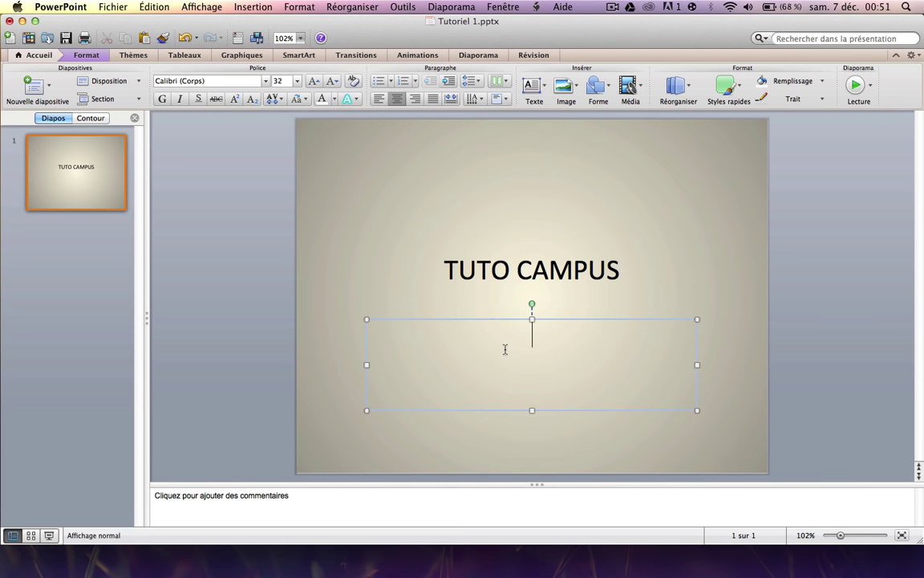
text(Tu)
text(to C)
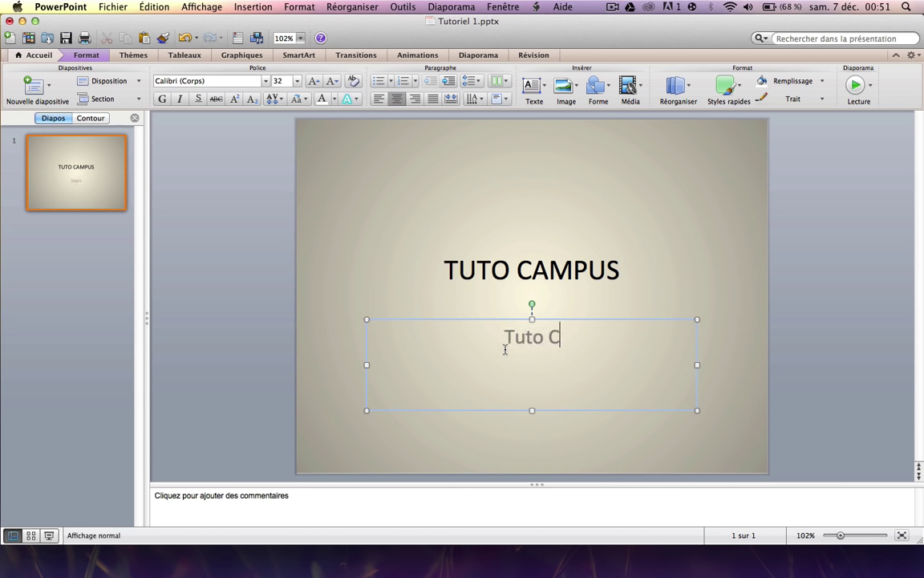
text(. -)
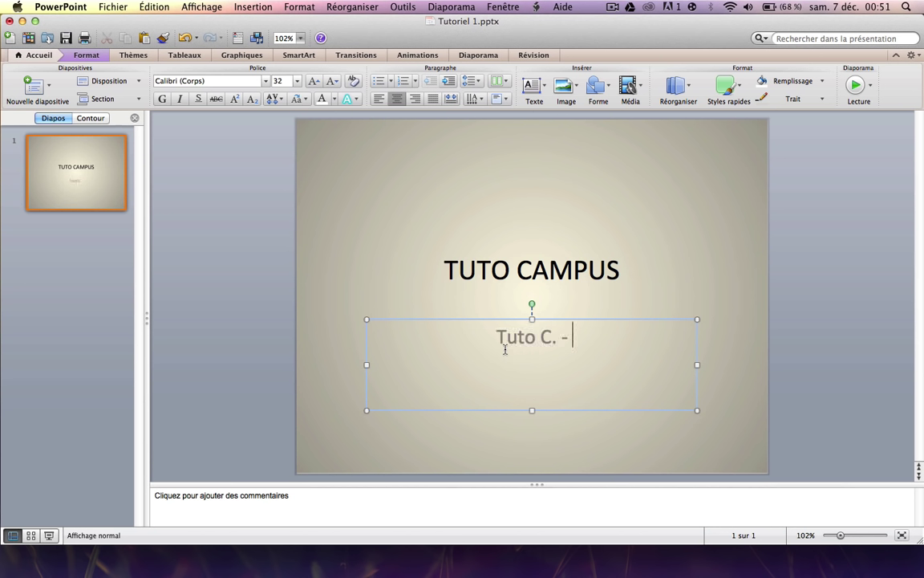
text(Dupo)
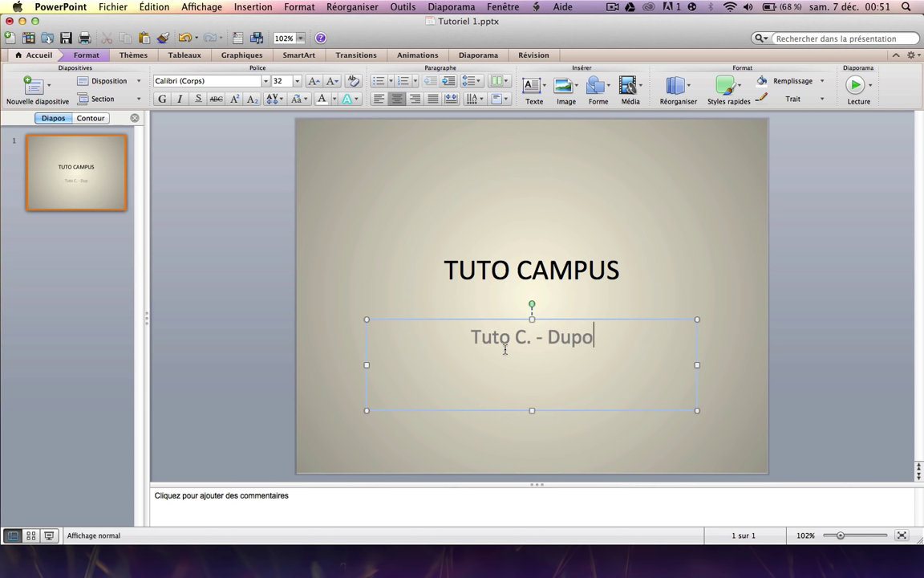
text(nt A.)
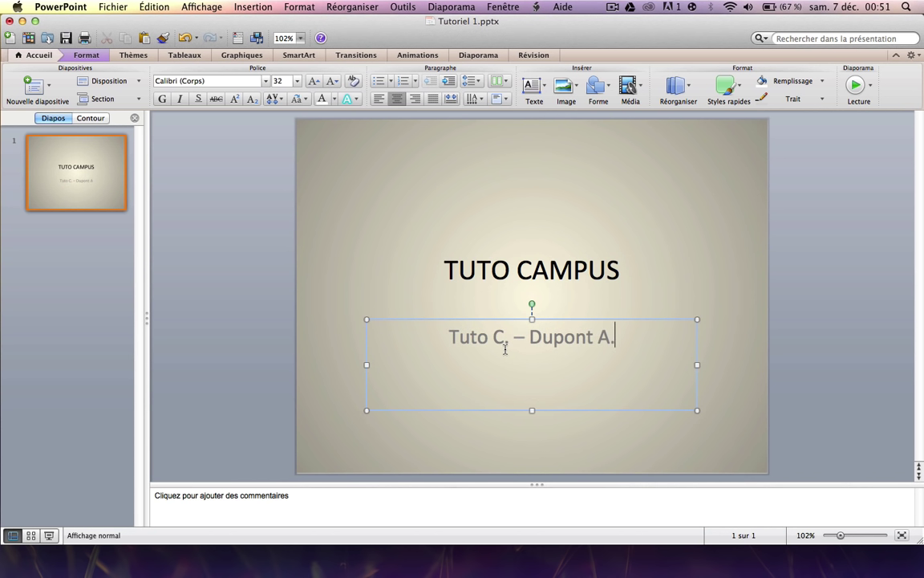
key(Return)
click(680, 224)
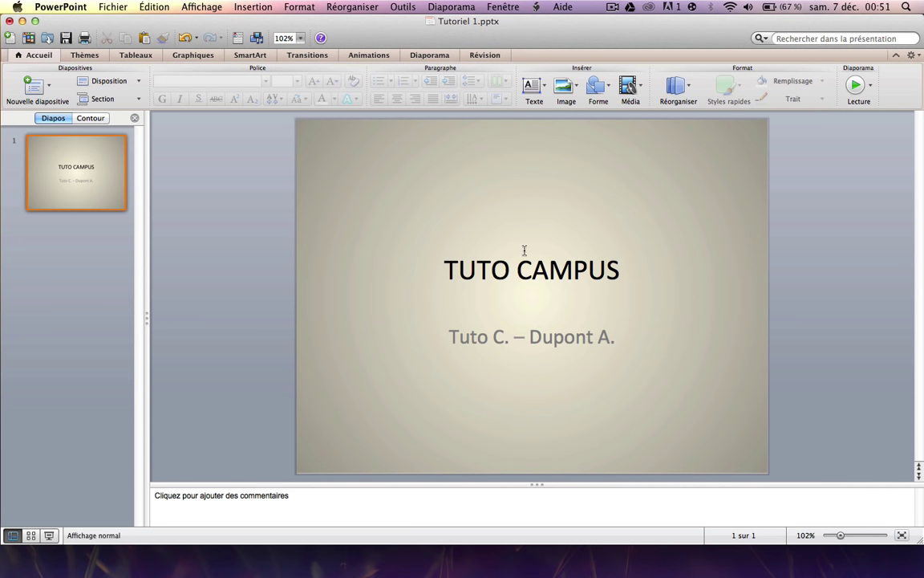
Step: Draw a text box reading 2013/2014 in the title slide's top right corner
click(48, 54)
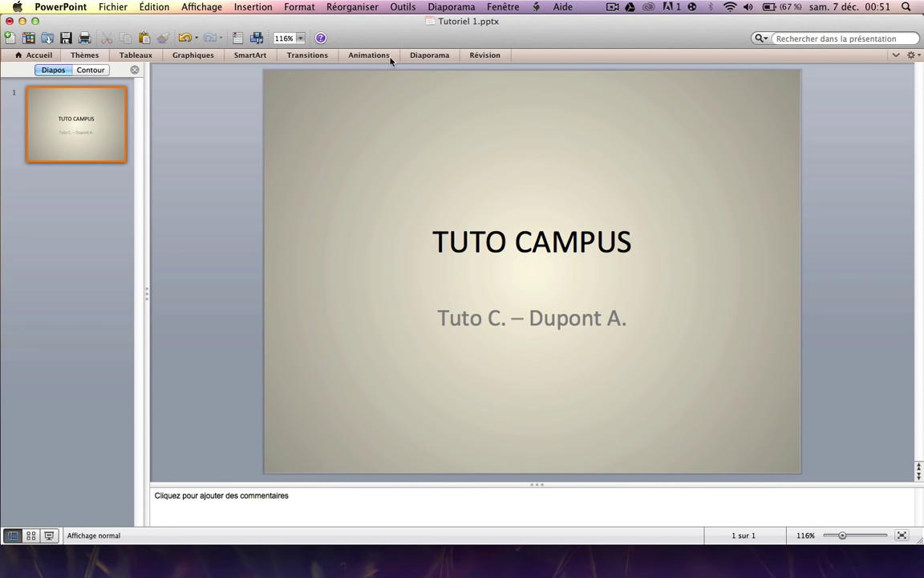
click(41, 54)
click(532, 85)
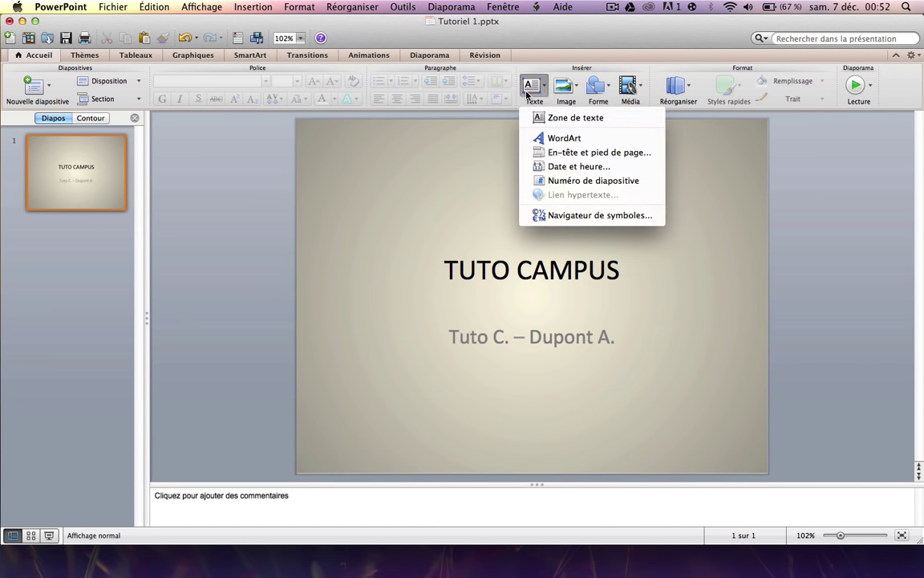
click(558, 118)
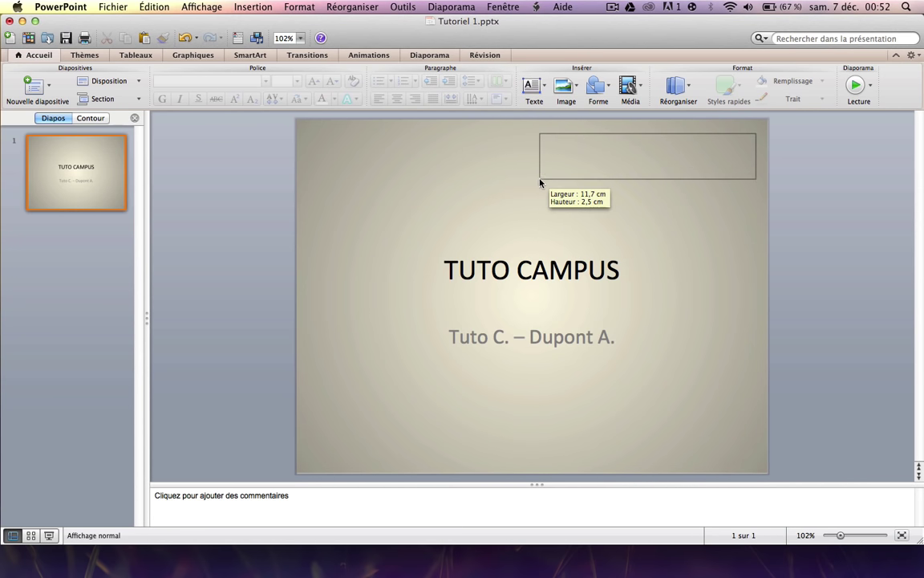
drag(754, 134, 540, 177)
text(2)
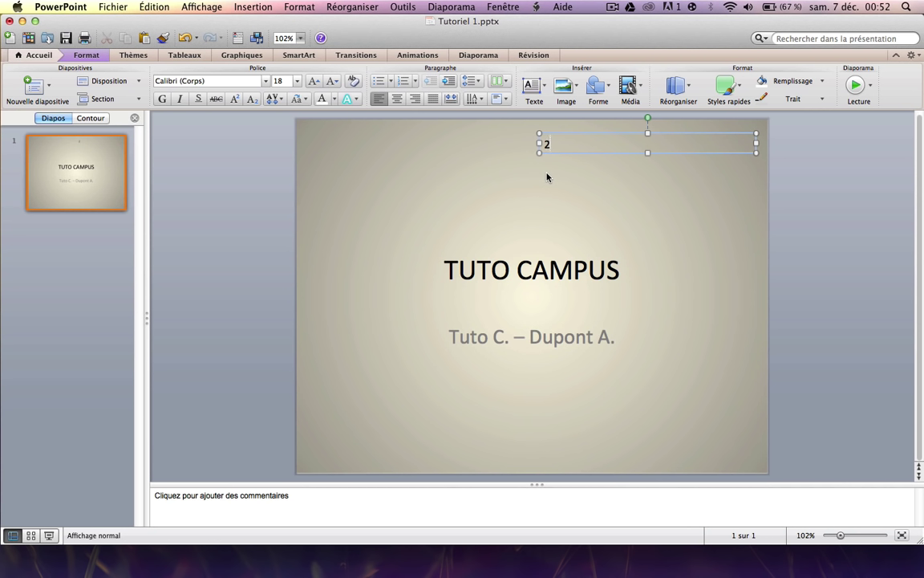
text(013)
text(/2014)
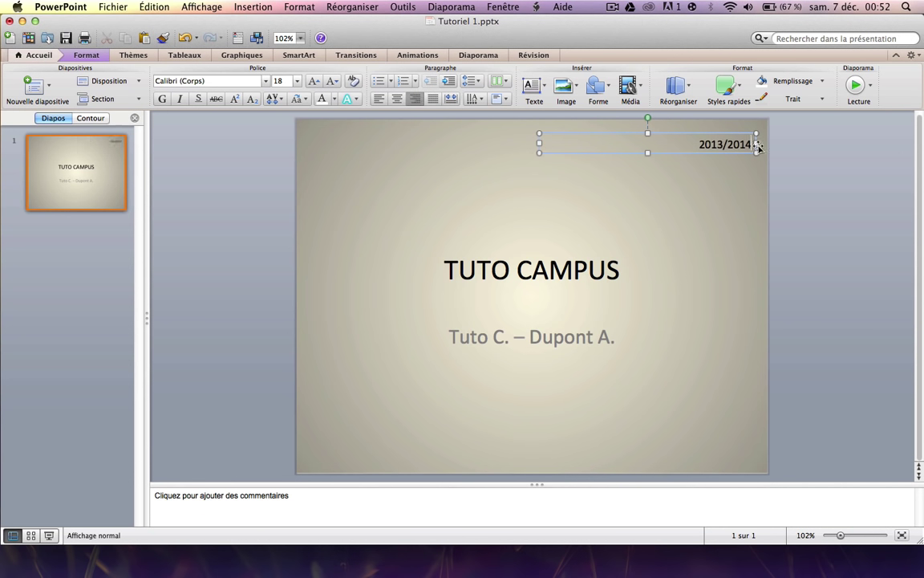
click(459, 185)
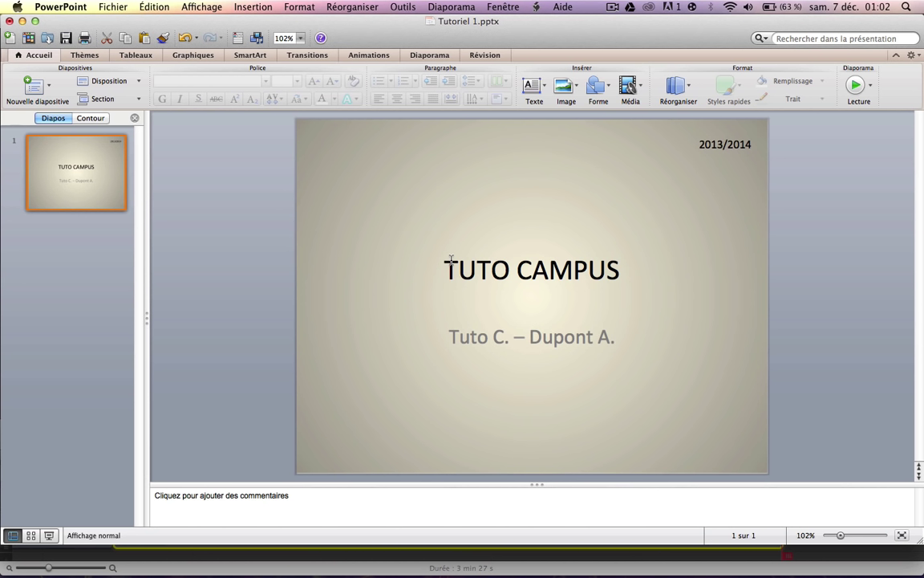
Step: Add a new second slide and title it Chapitre 1
click(56, 232)
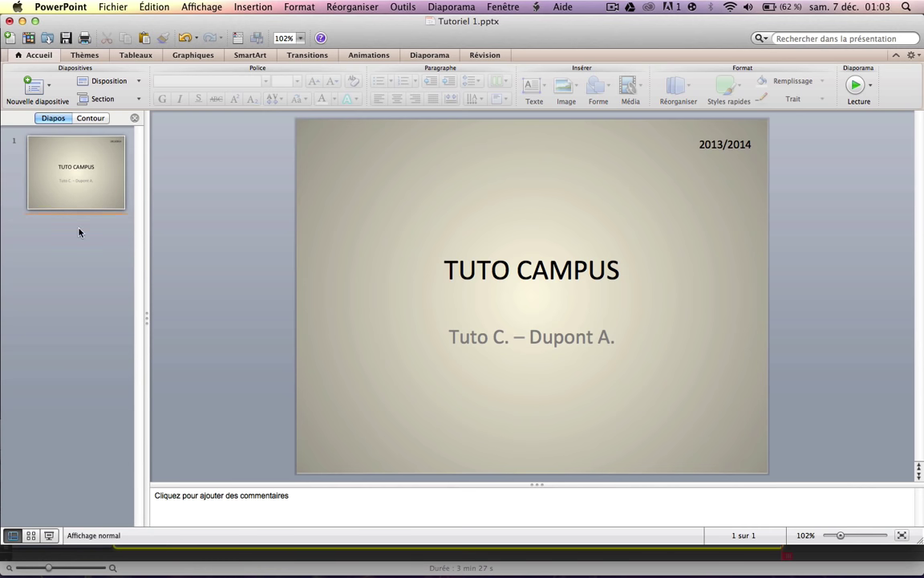
right_click(79, 233)
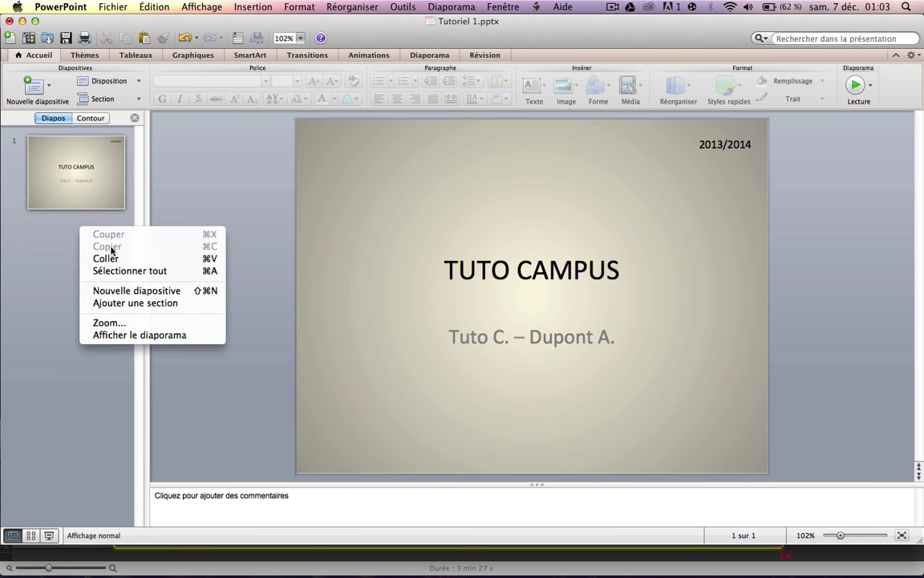
click(130, 291)
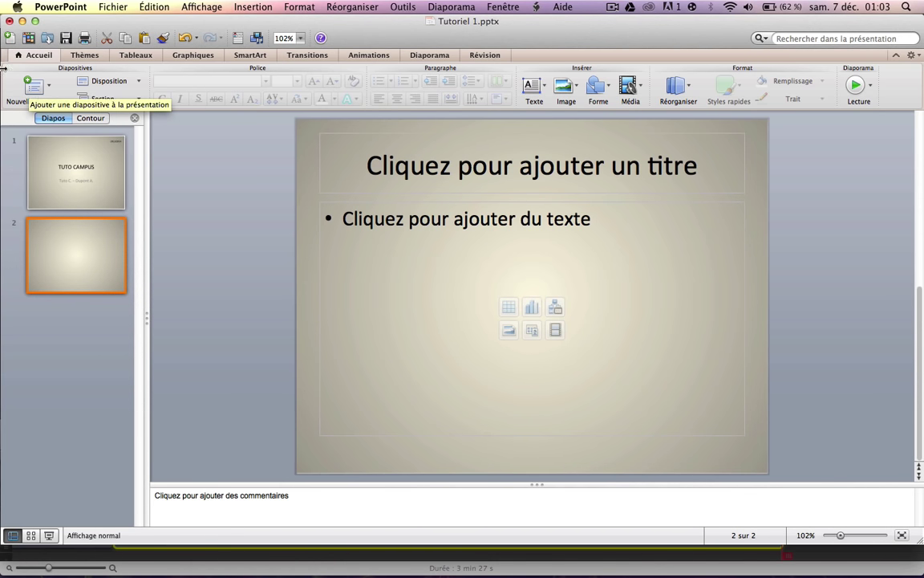
click(446, 171)
text(Ch)
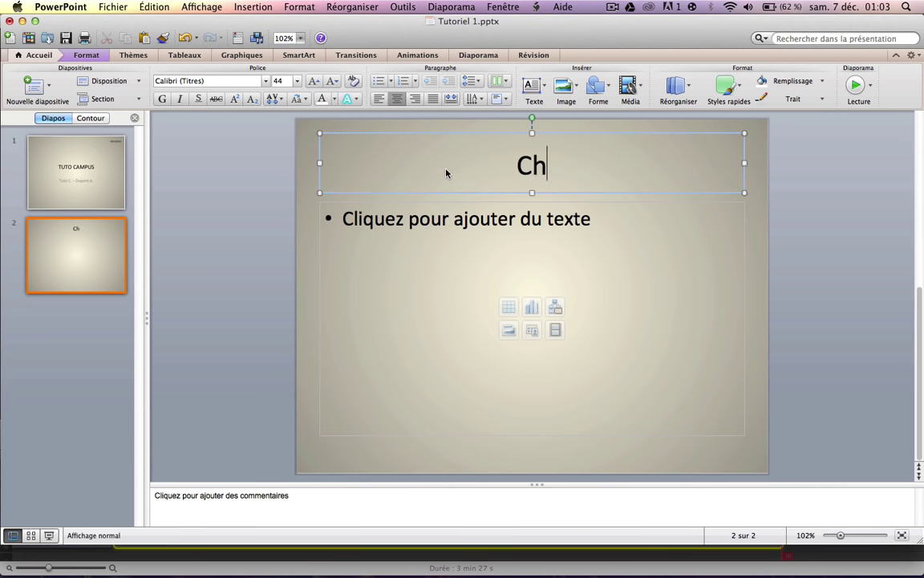
text(apity)
key(BackSpace)
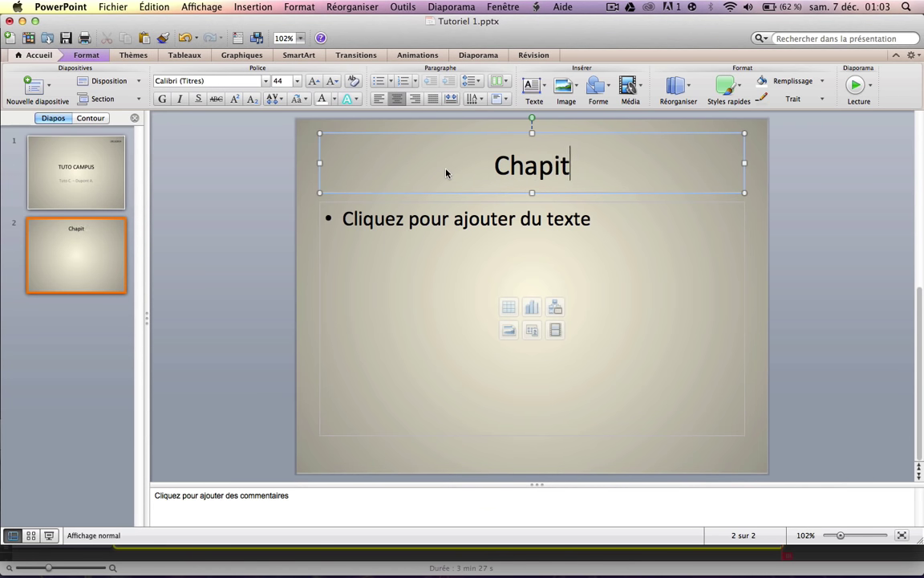
text(re 1)
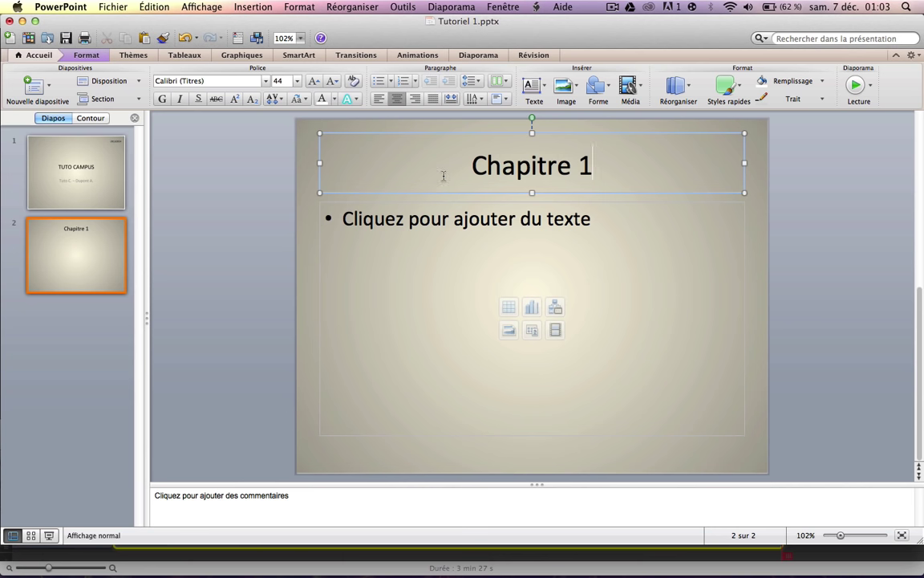
Step: List bullets Les chats, Les chiens, Les cochons, Les souris, then narrow the text box
click(391, 239)
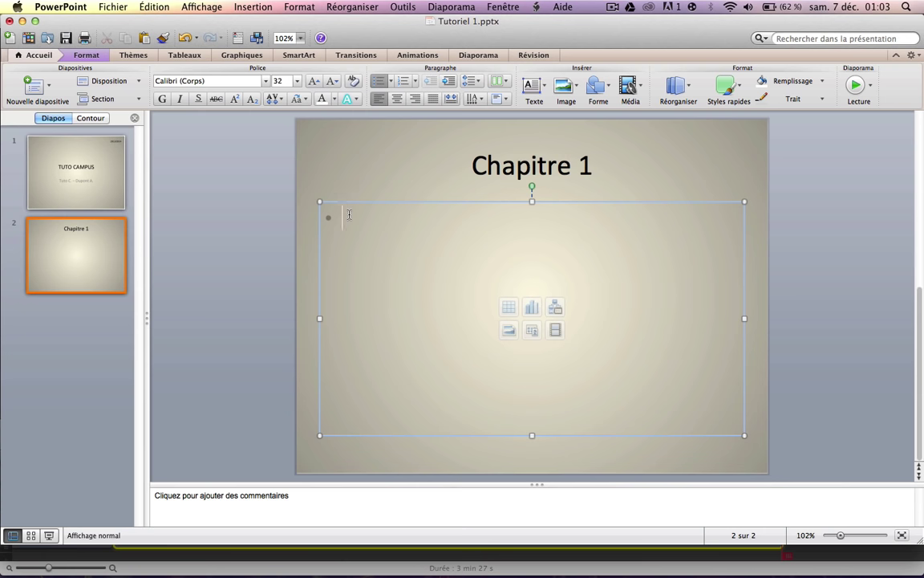
text(Les cha)
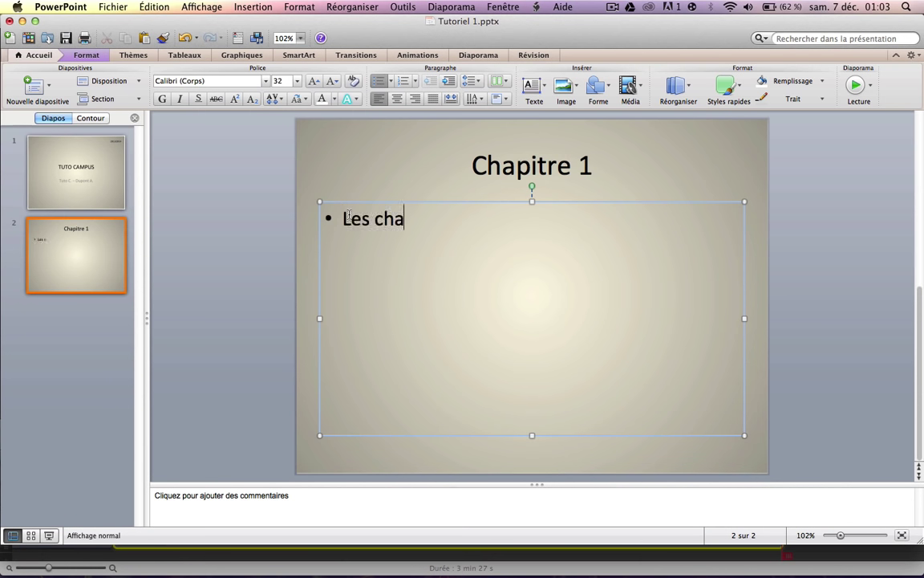
text(ts)
key(Return)
key(Return)
text(Les c)
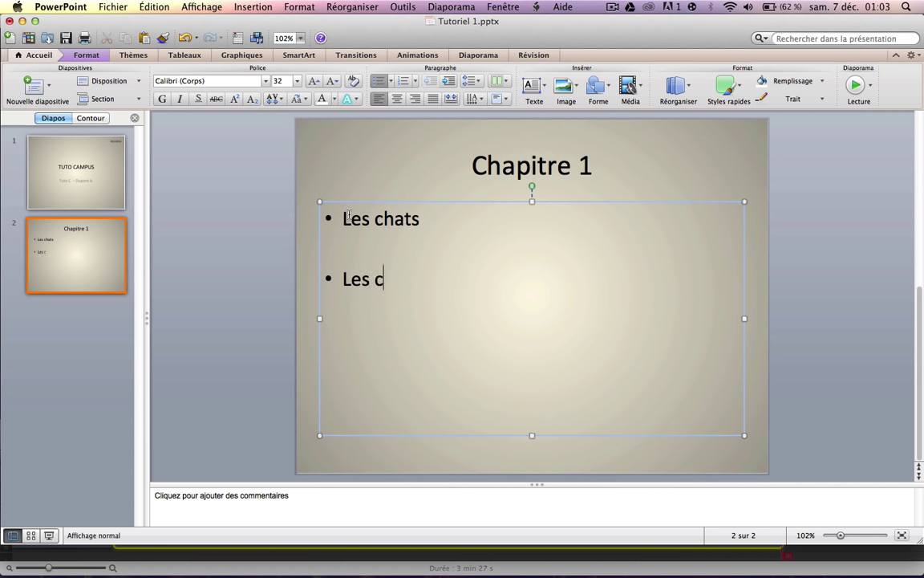
text(ien)
key(BackSpace)
key(BackSpace)
key(BackSpace)
text(h)
text(iens)
key(Return)
text(L)
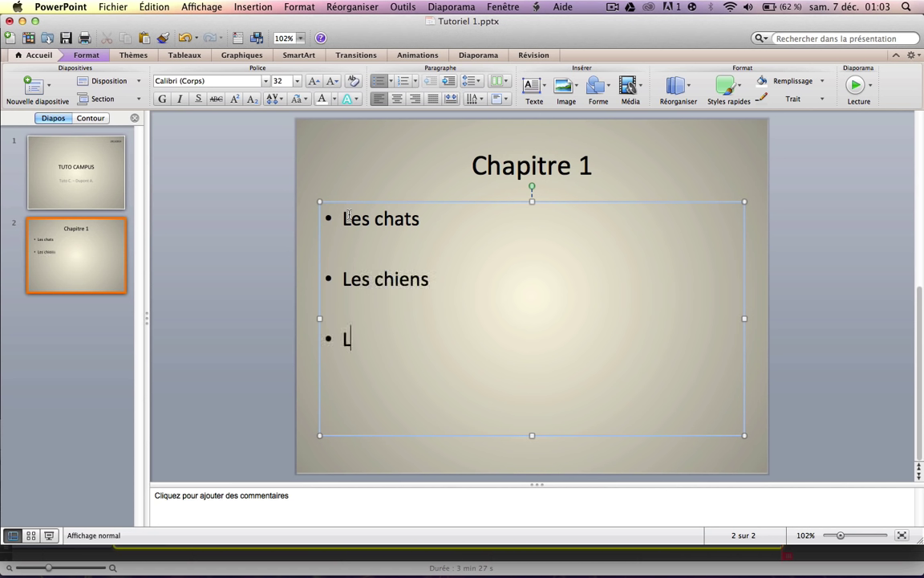
text(es co)
text(chons)
key(Return)
text(L)
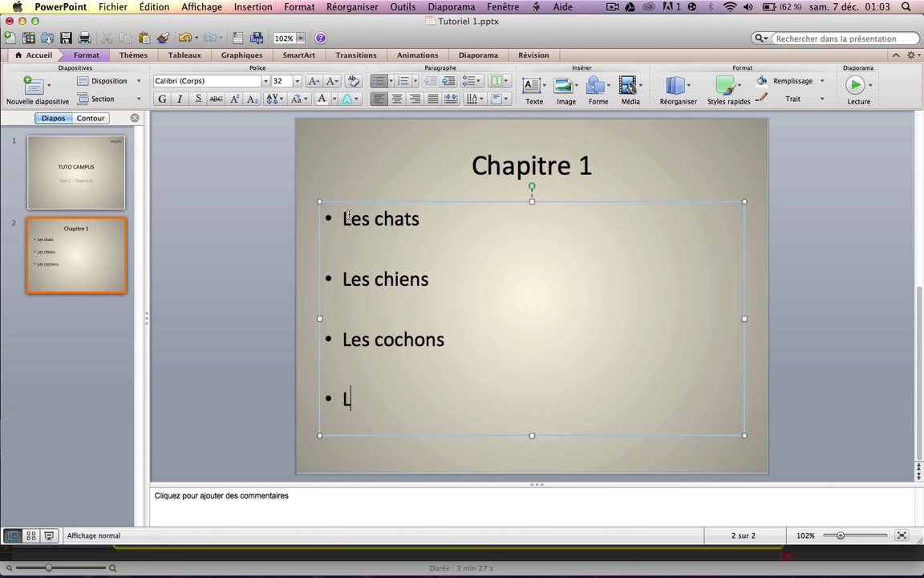
text(es souris)
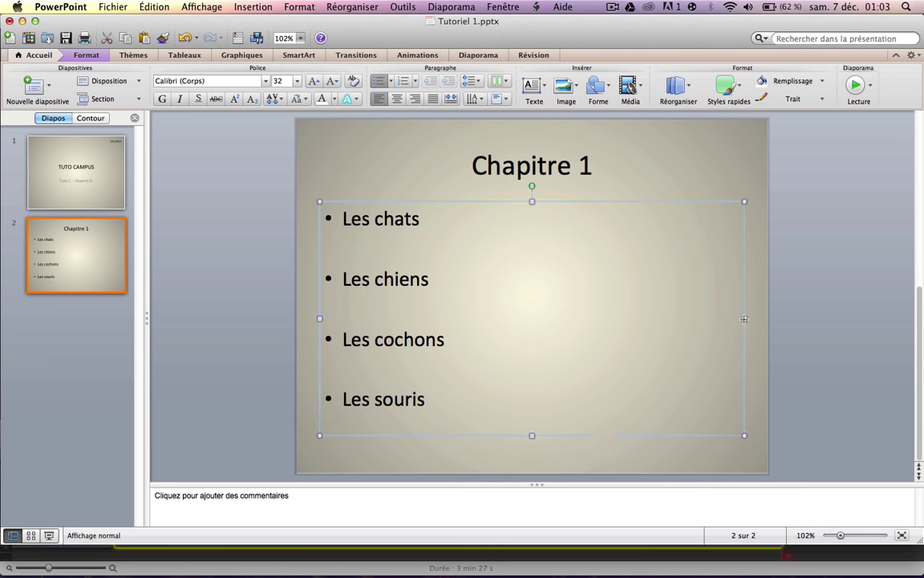
drag(745, 319, 533, 318)
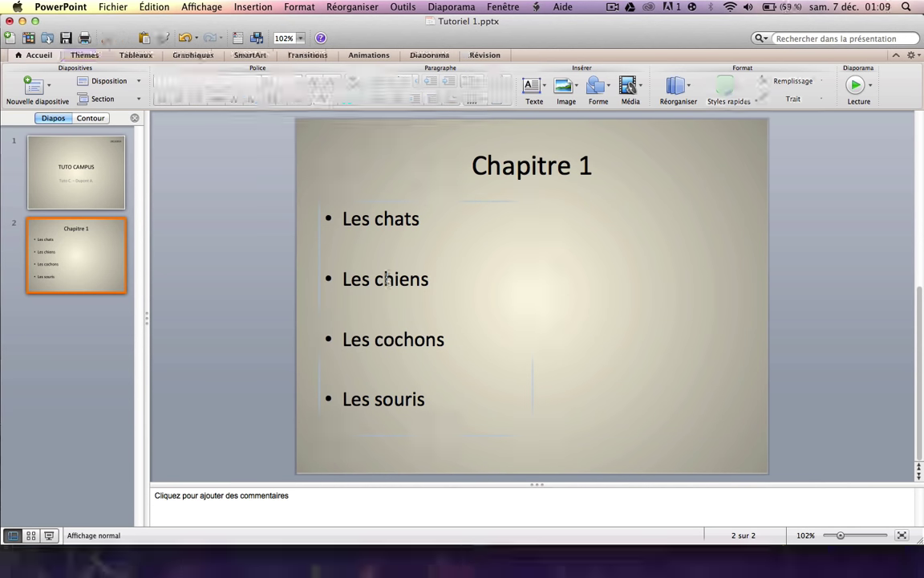
Step: Glance at the Insertion menu, then open the Image dropdown's picture choices
click(253, 7)
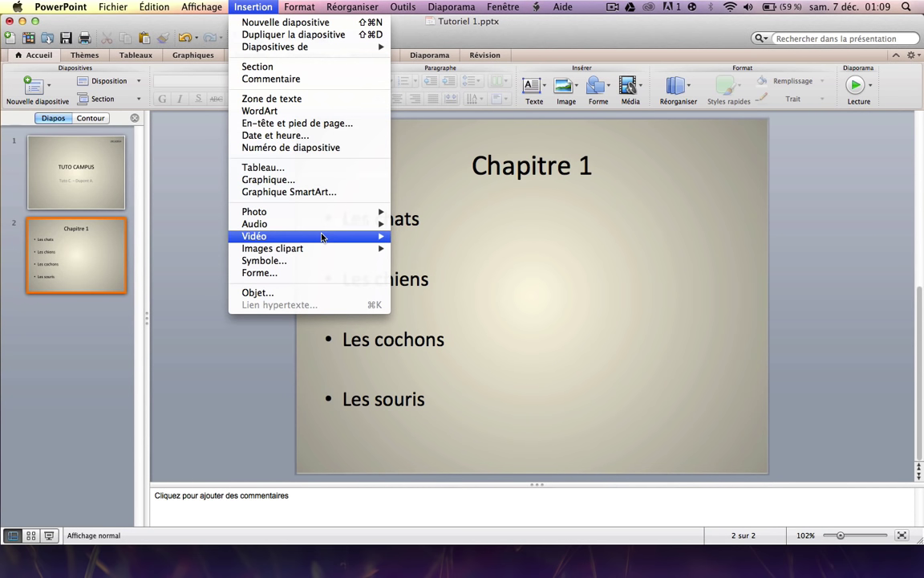
click(571, 98)
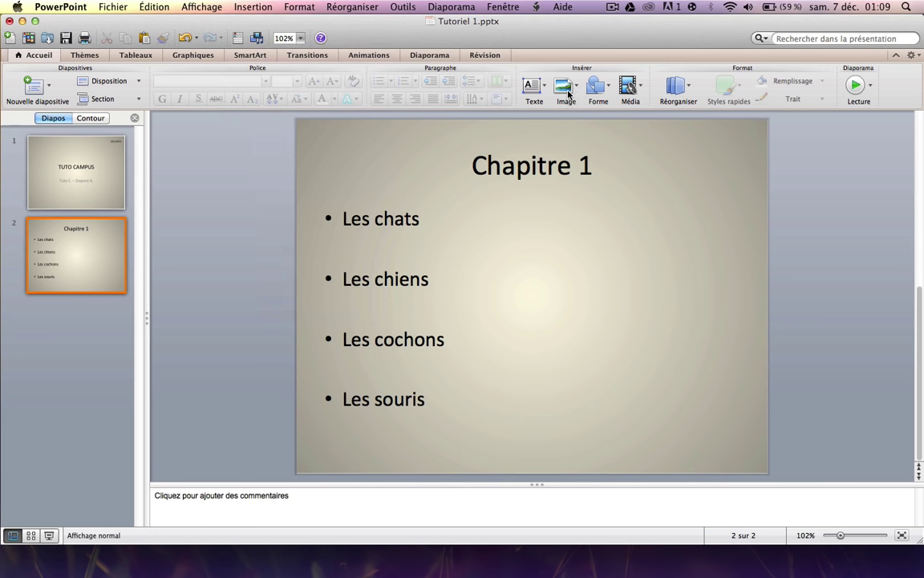
click(567, 89)
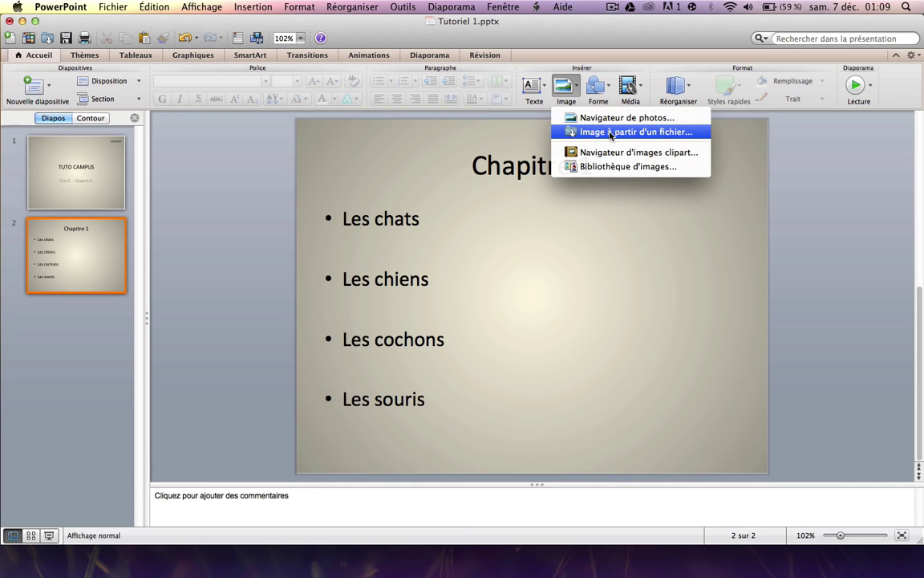
Step: Copy the kitten photo in Safari and minimize the browser to return to PowerPoint
click(296, 546)
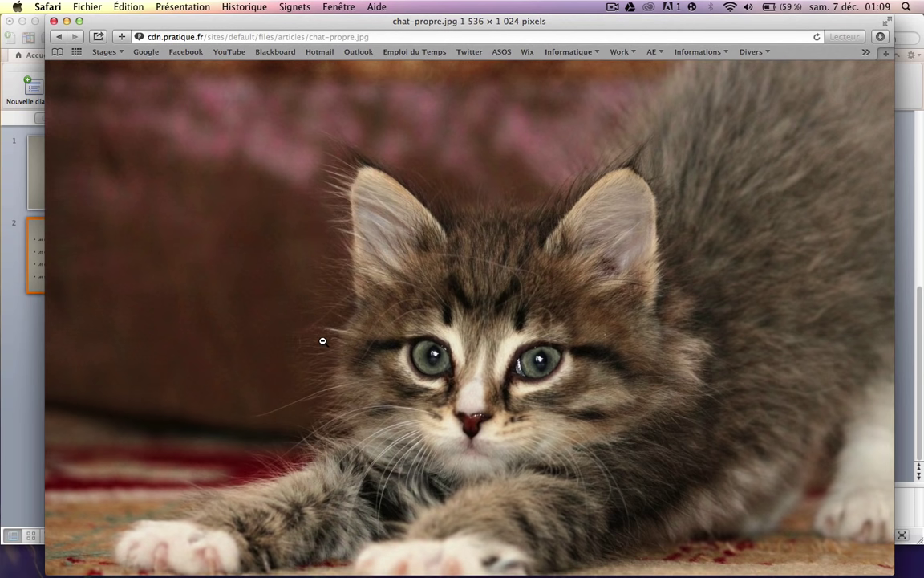
right_click(323, 341)
click(361, 411)
click(66, 21)
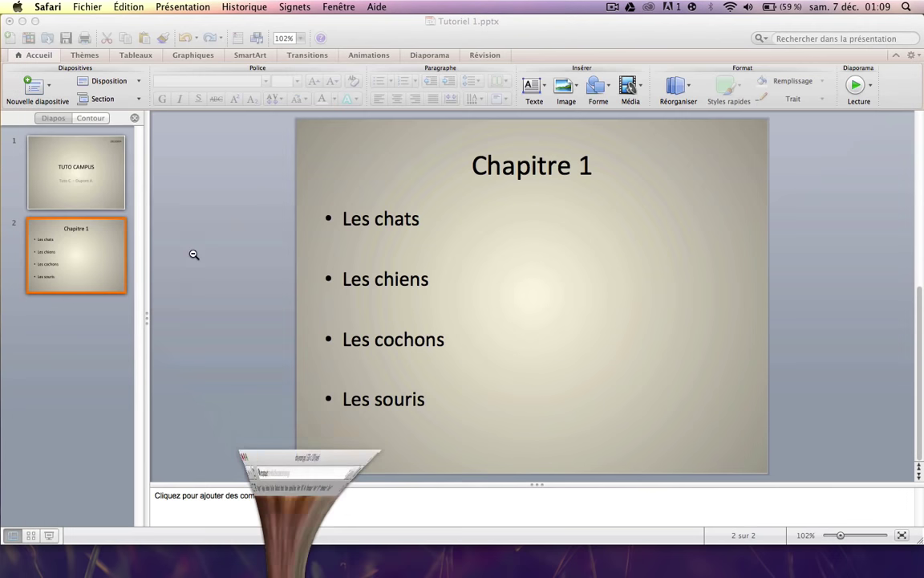
click(513, 325)
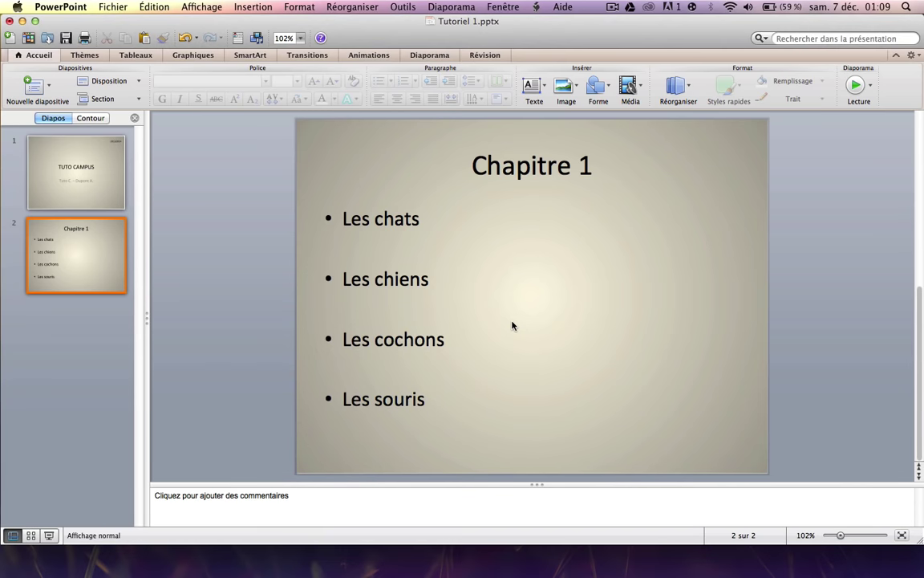
Step: Paste the kitten photo beside the bullets and resize it to about 16,7 × 11,2 cm
key(super+v)
click(349, 209)
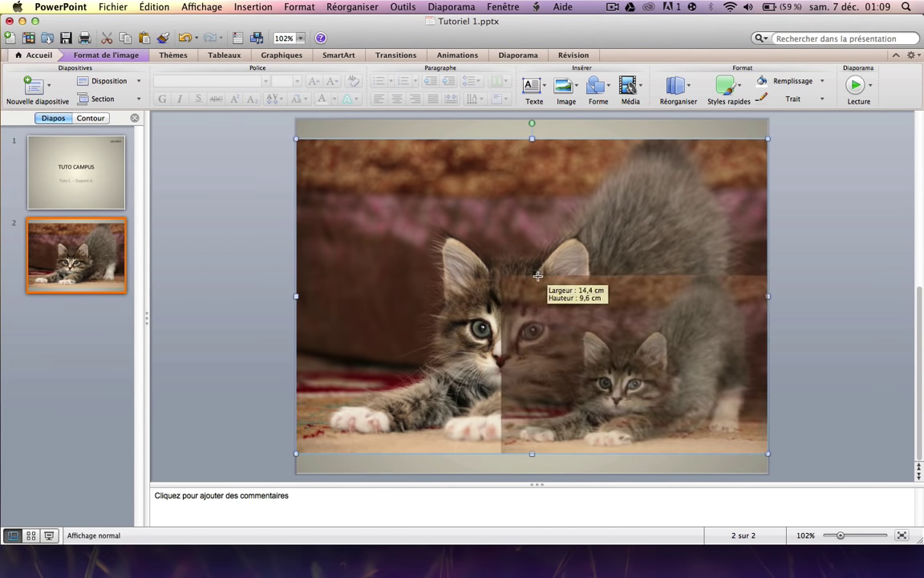
drag(296, 138, 502, 275)
drag(585, 317, 537, 253)
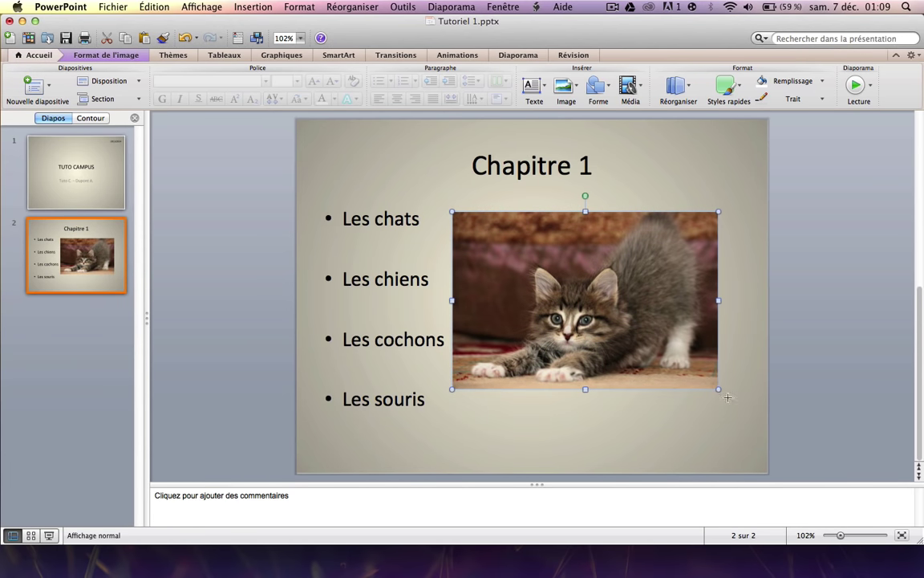
drag(718, 384, 755, 416)
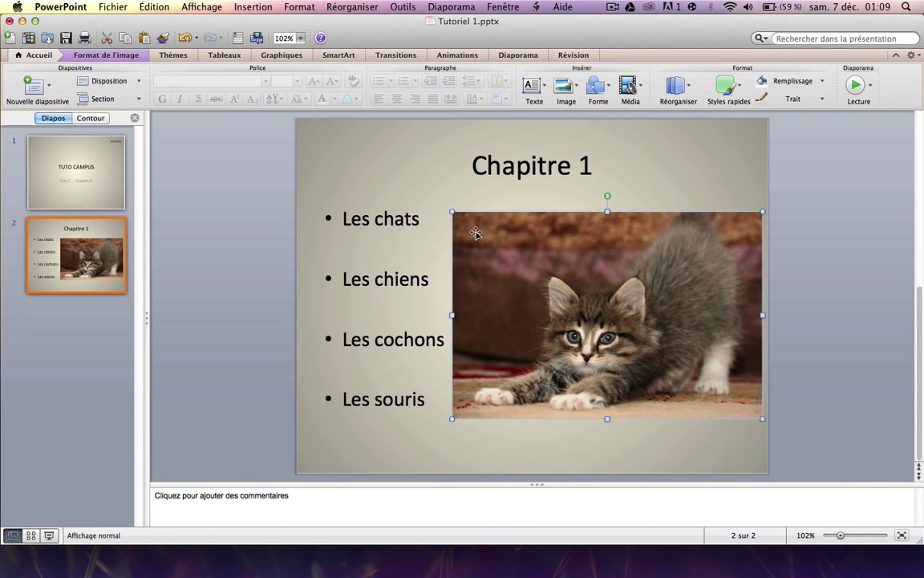
click(116, 58)
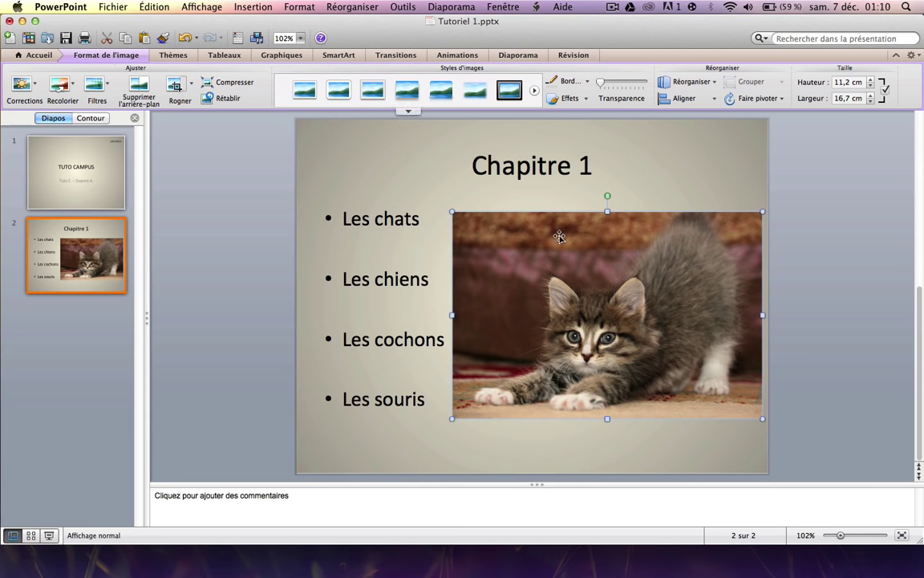
Step: Give the kitten photo a white frame picture style with a soft shadow
click(407, 89)
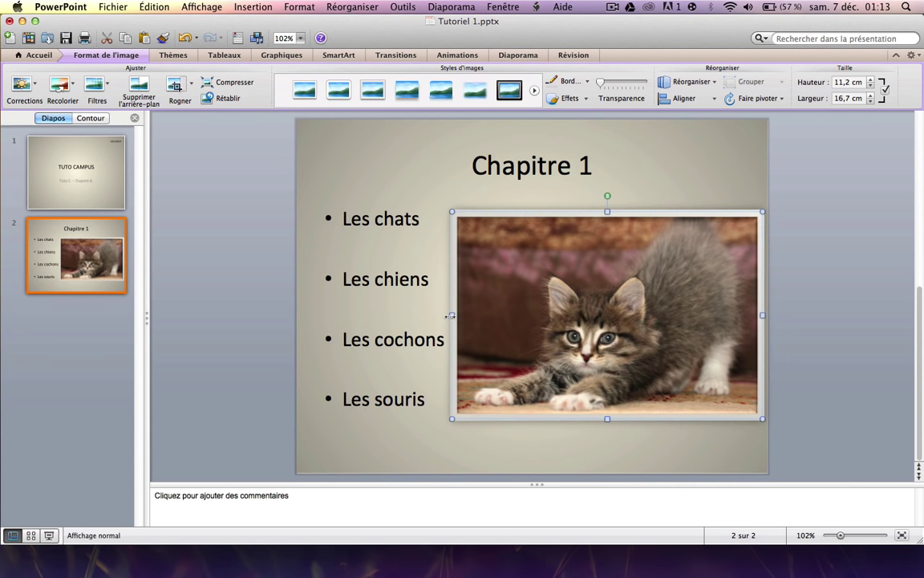
click(81, 309)
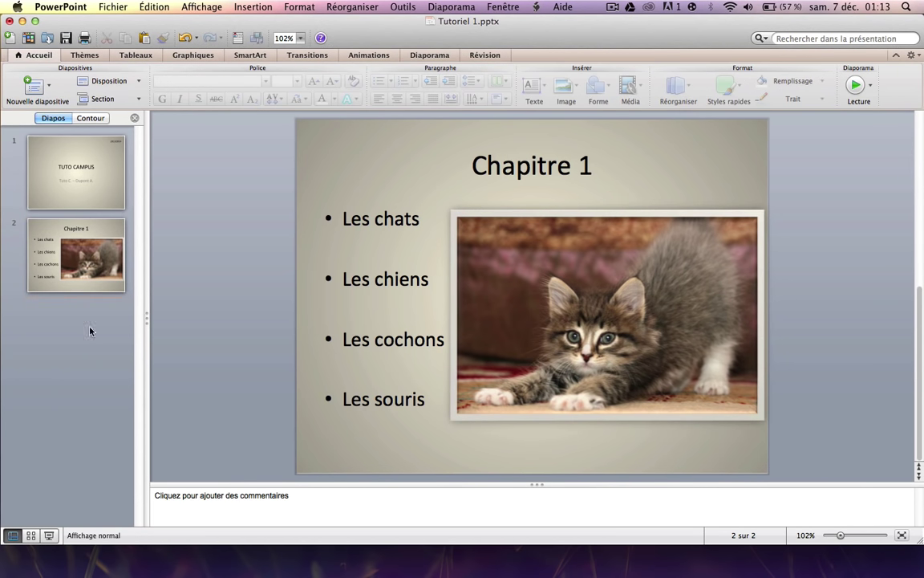
Step: Add a blank third slide, then give the title slide the Parcourir l'intérieur transition
right_click(80, 312)
click(126, 375)
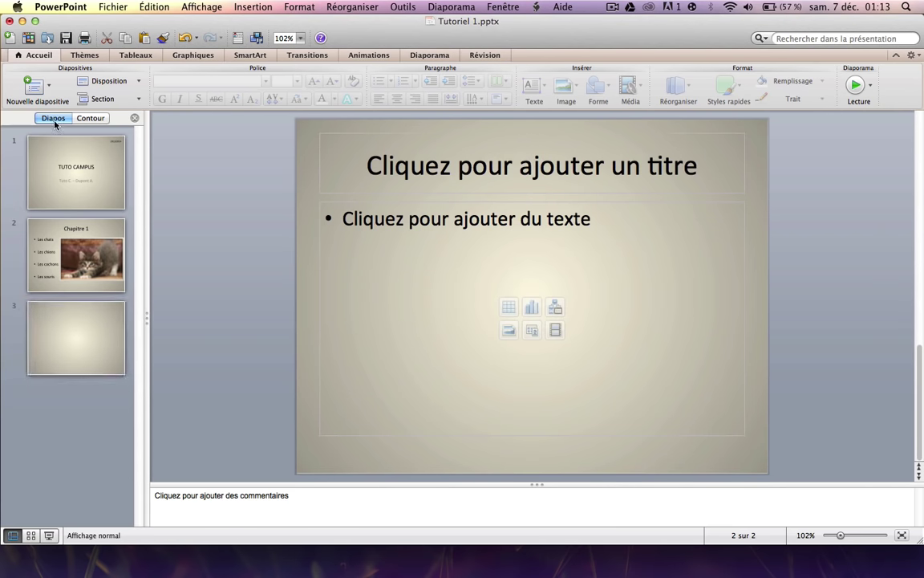
click(53, 160)
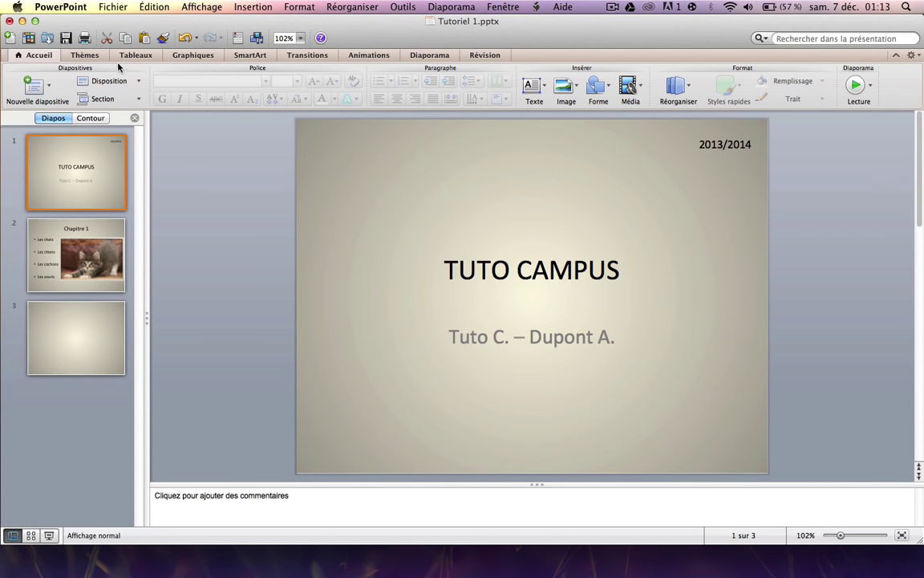
click(299, 56)
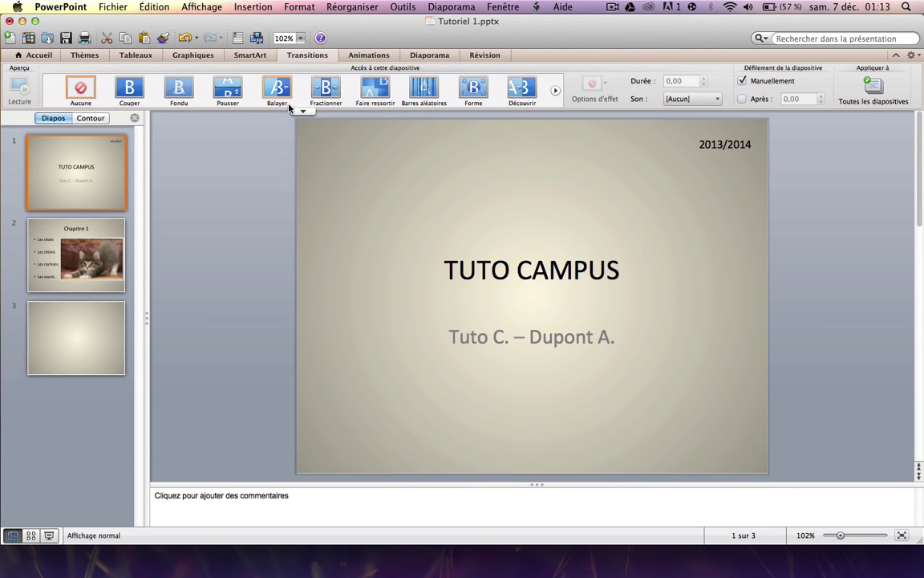
click(178, 89)
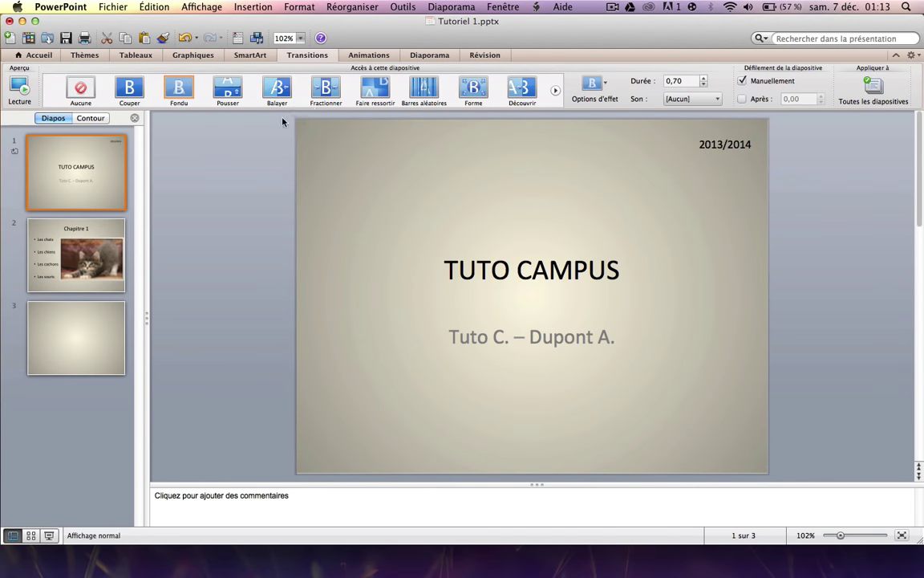
click(325, 90)
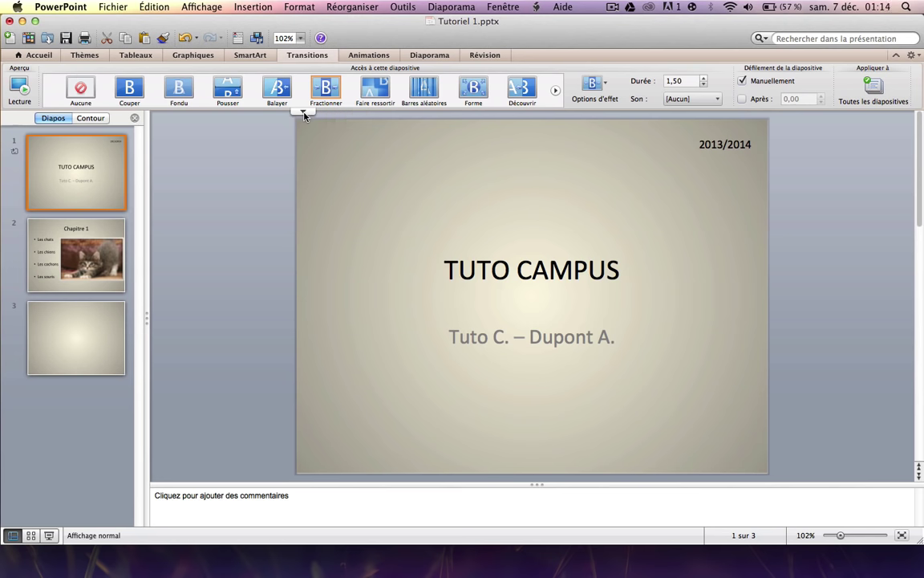
click(304, 113)
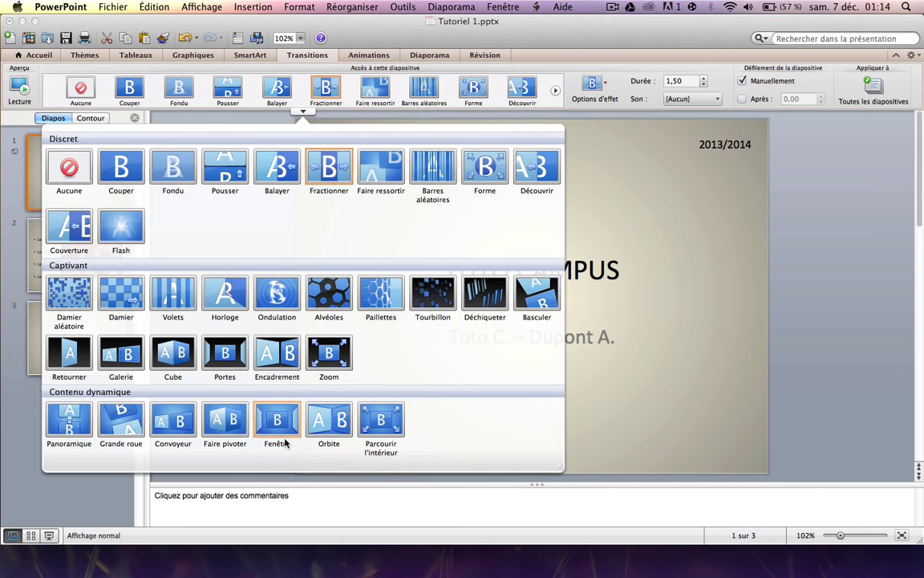
click(365, 419)
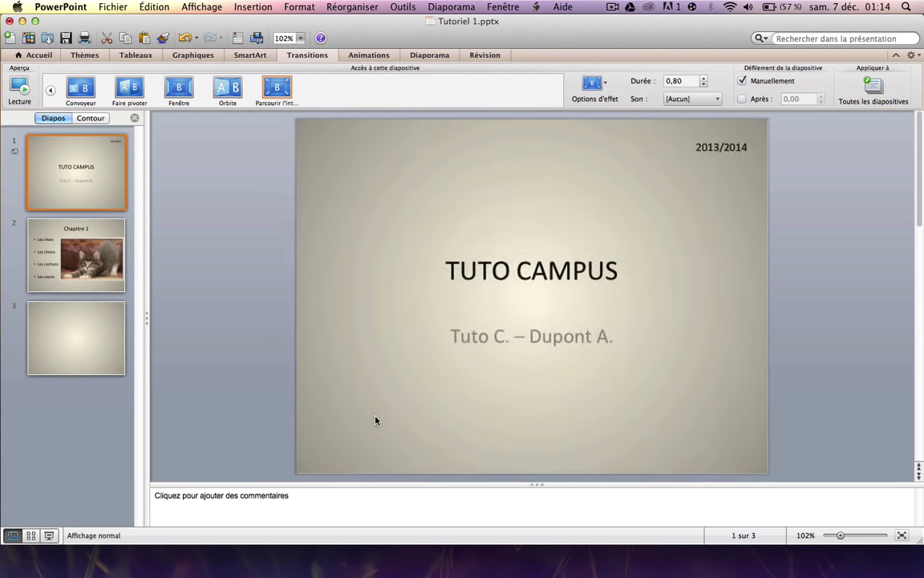
Step: Apply the Grande roue transition to slide 2, Chapitre 1
click(94, 266)
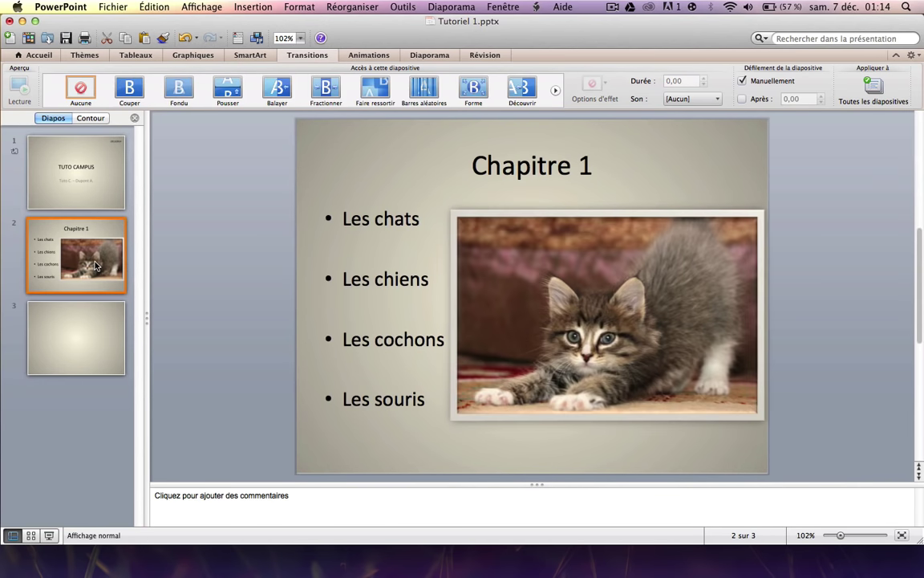
click(304, 111)
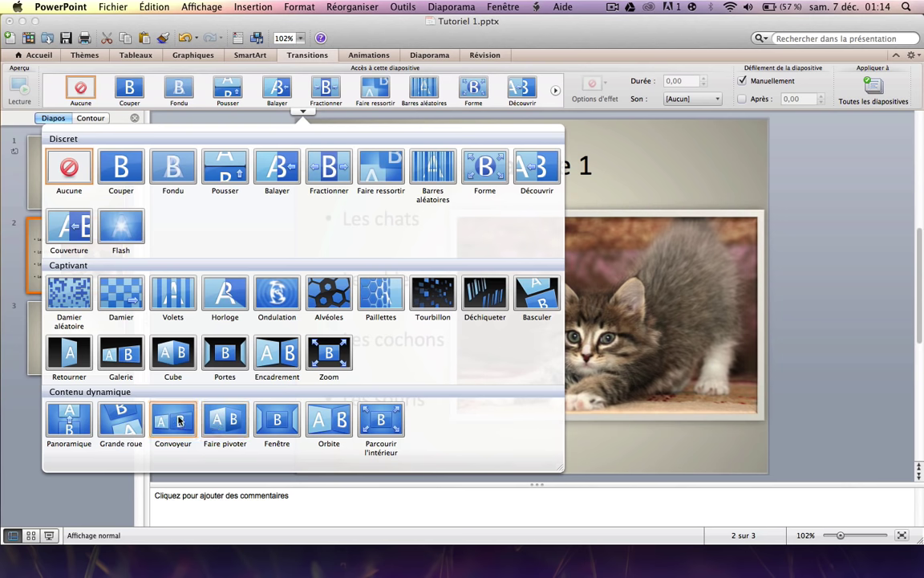
click(128, 419)
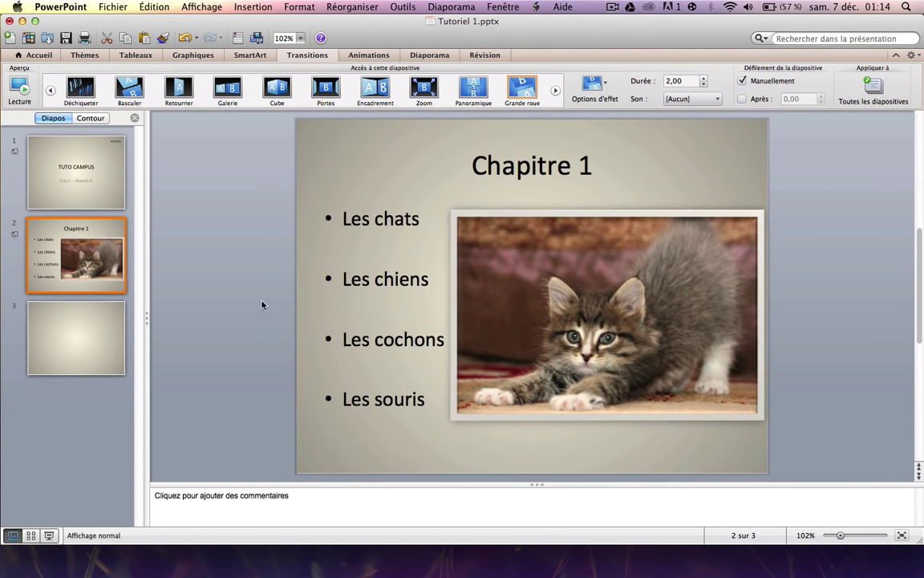
Step: Apply the Panoramique transition to the blank third slide
click(96, 309)
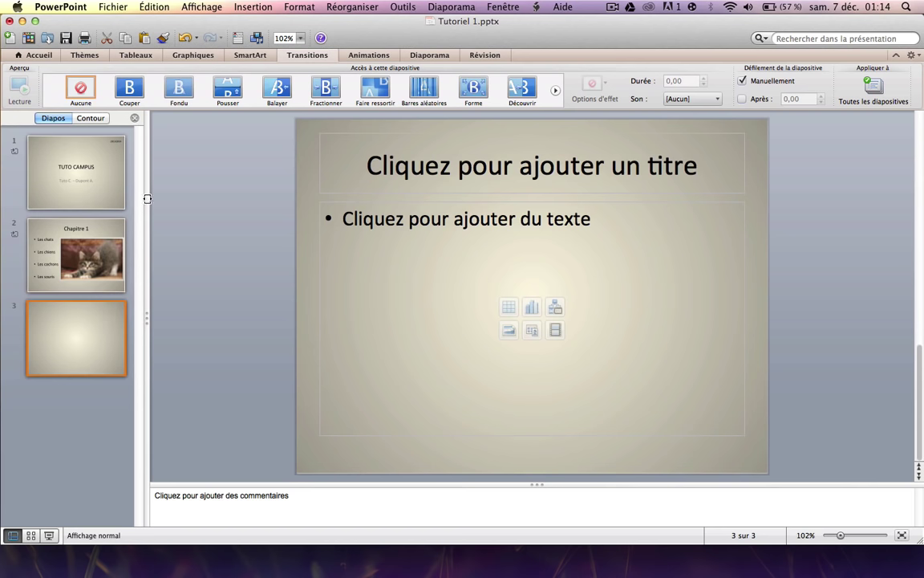
click(304, 110)
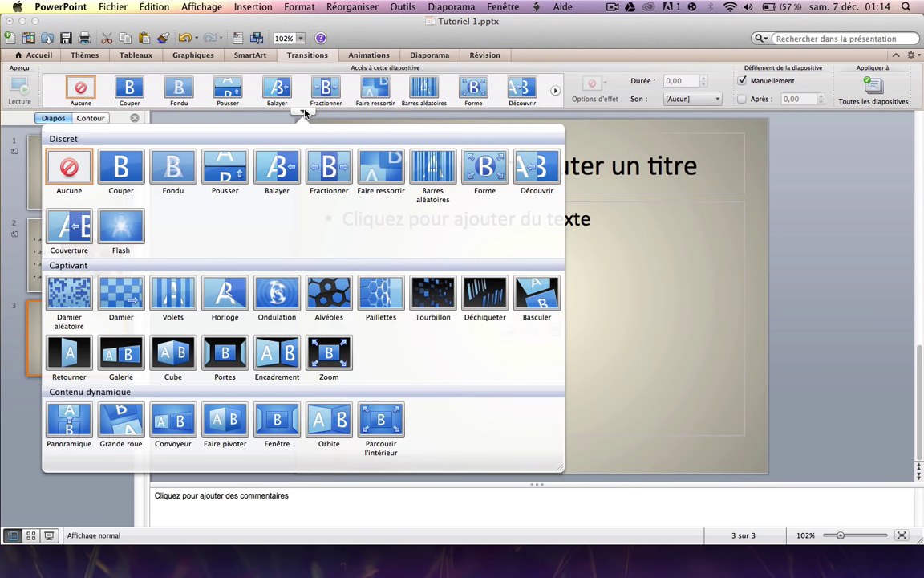
click(70, 430)
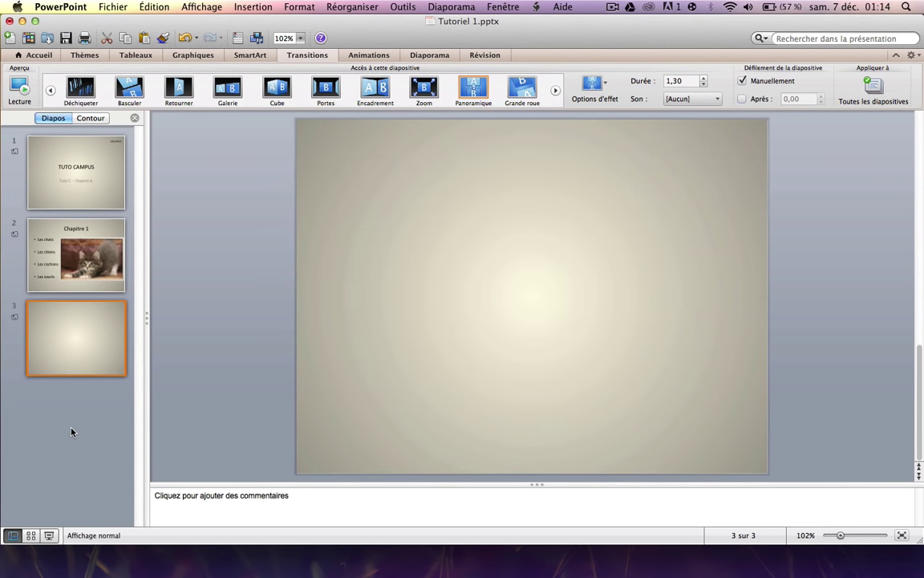
click(70, 200)
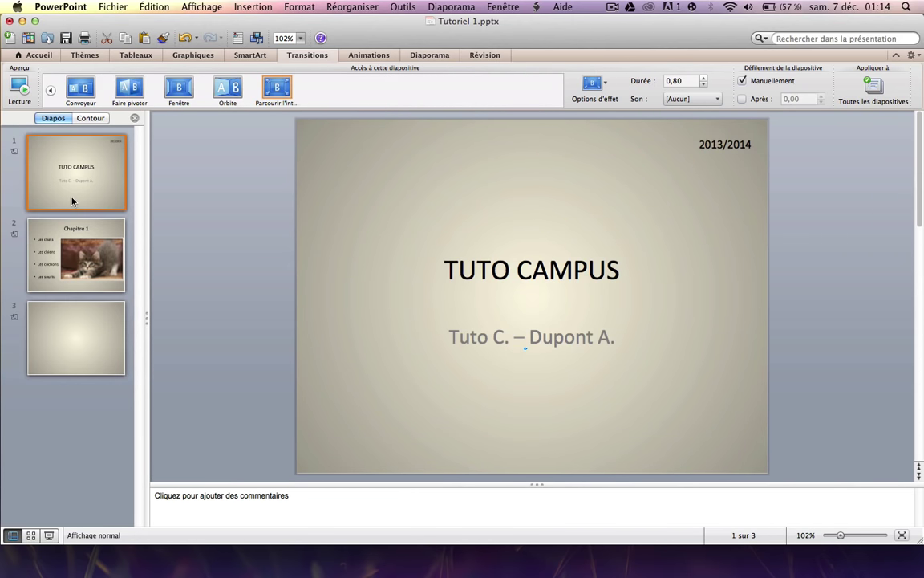
Step: Play the slideshow from the first slide through all three slides, then exit it
click(456, 6)
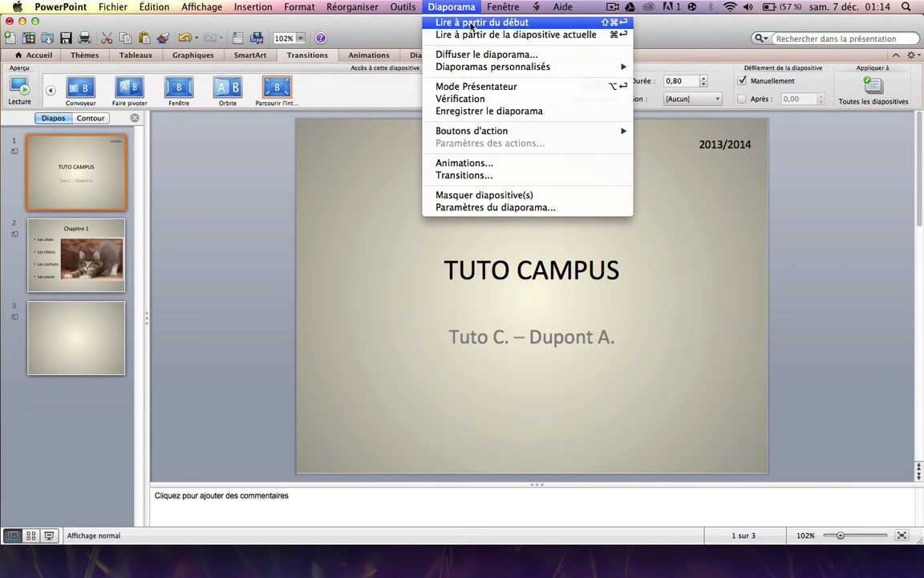
key(super+shift+Return)
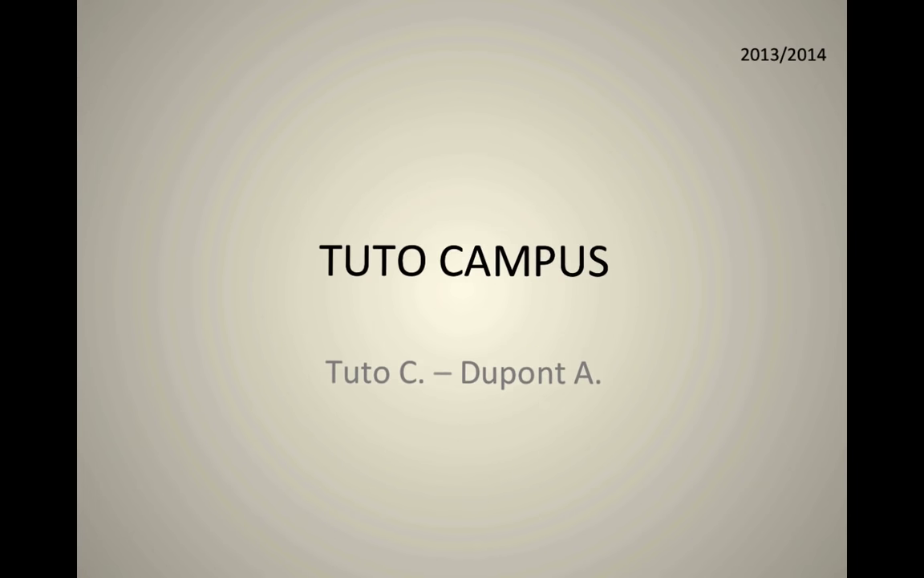
key(Right)
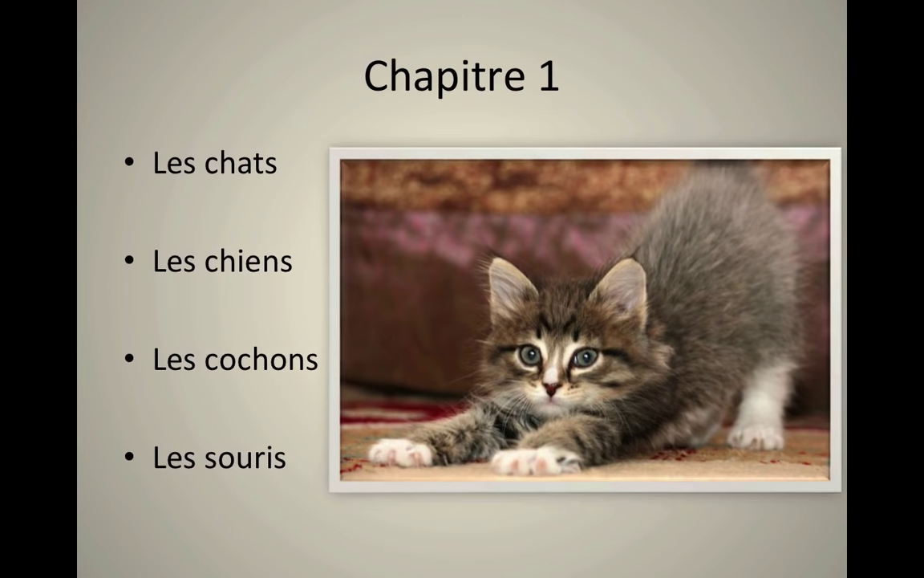
key(Right)
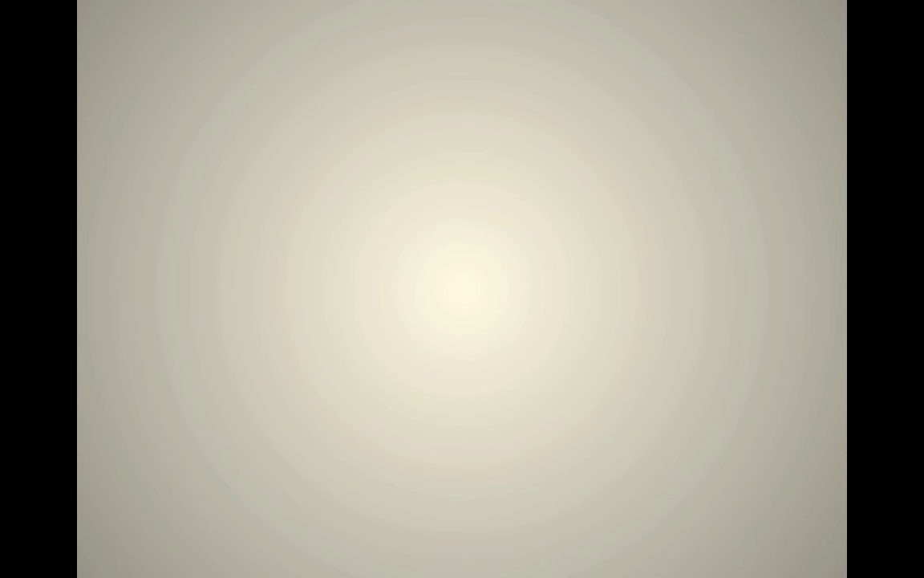
key(Escape)
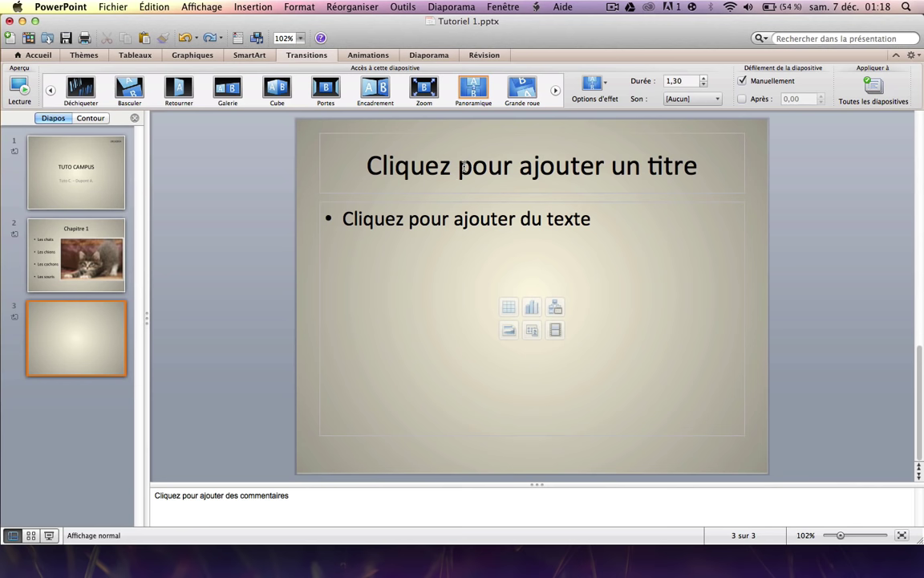
Step: Title the third slide 'Merci de votre attention !'
click(462, 170)
text(Merc)
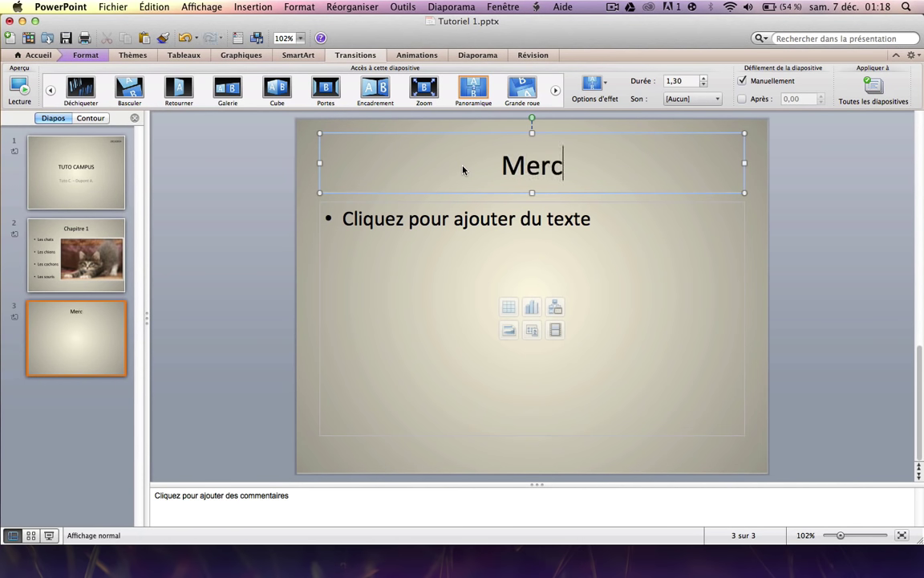
text(i de)
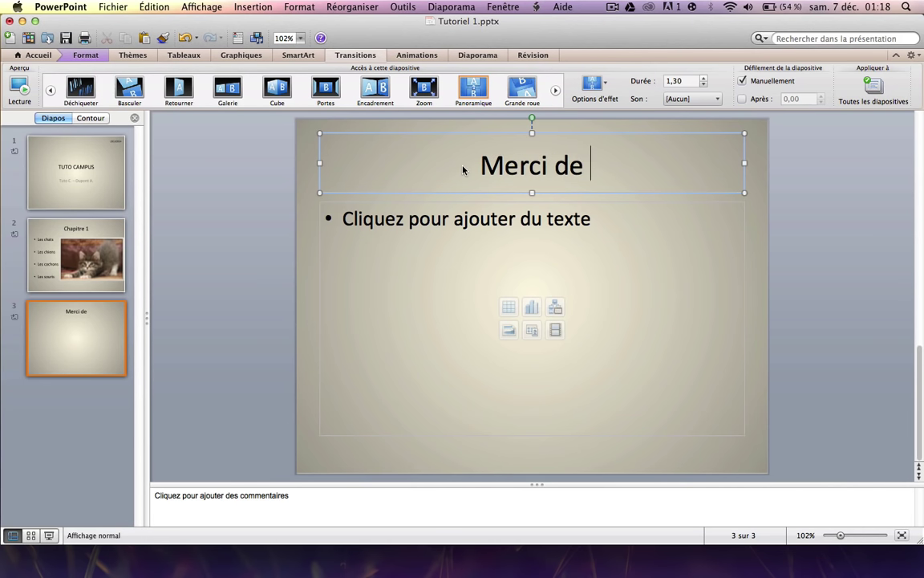
text( votre atte)
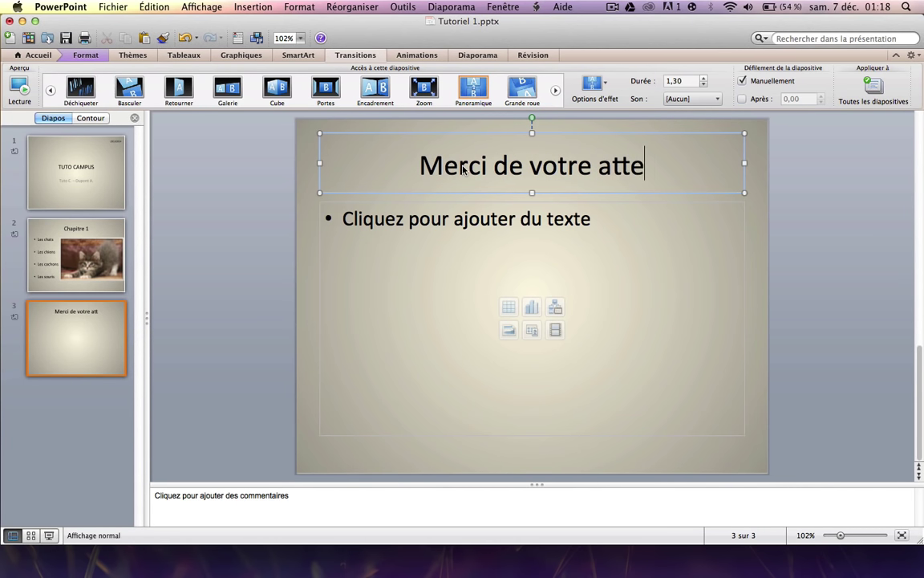
text(ntion !)
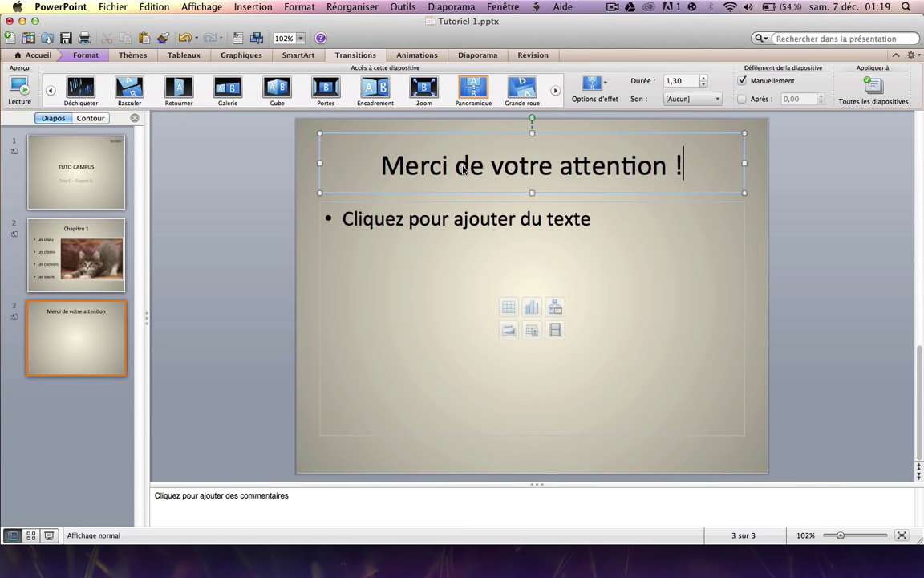
click(380, 219)
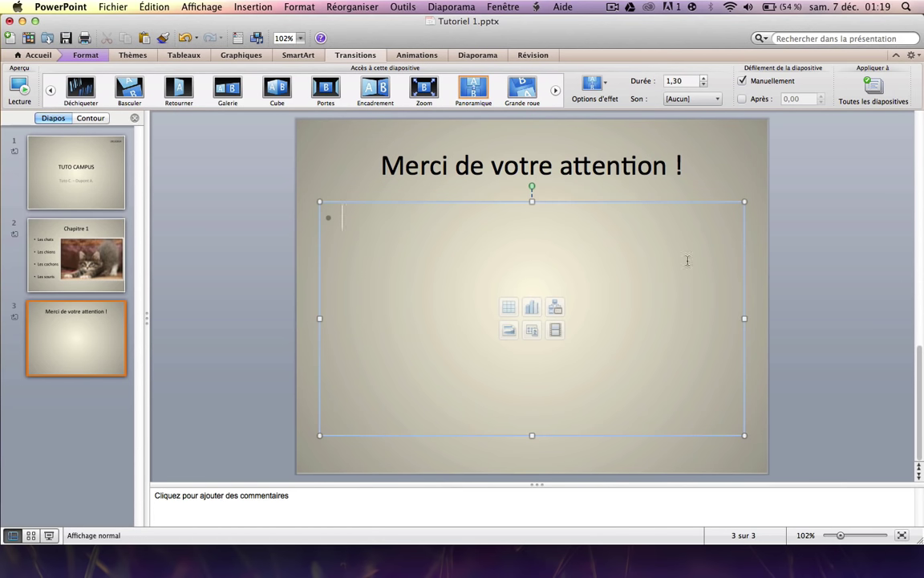